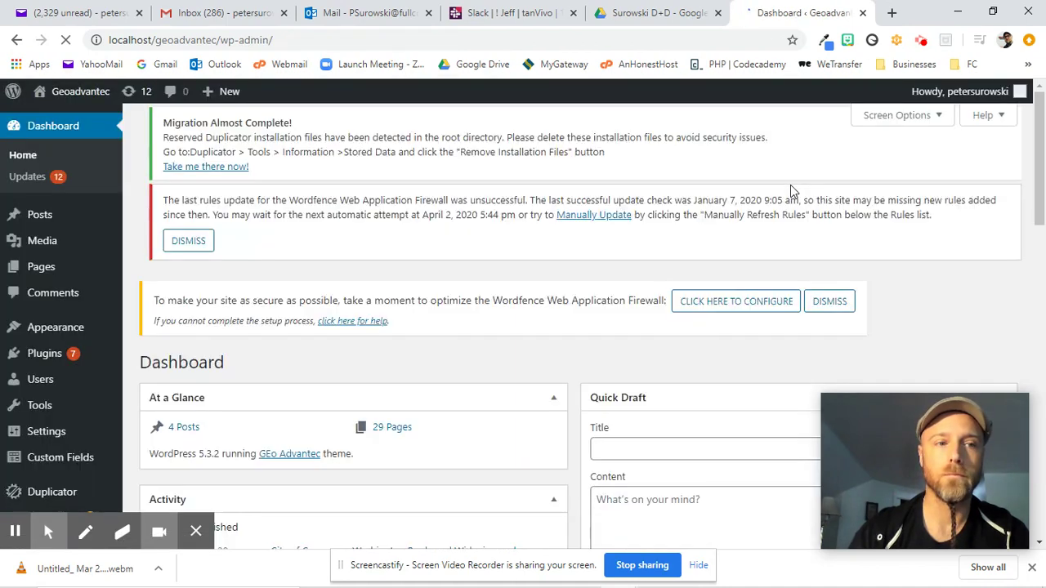
# Step: Open the site's menu management page and load Main Menu (Main Menu) for editing
pyautogui.click(57, 328)
pyautogui.click(153, 398)
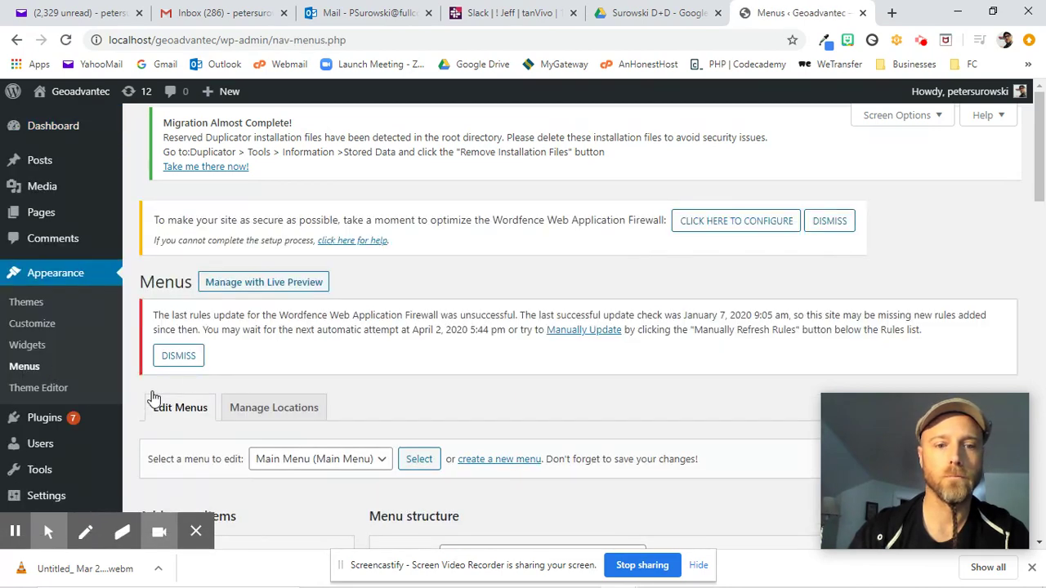
pyautogui.scroll(-2, 385, 299)
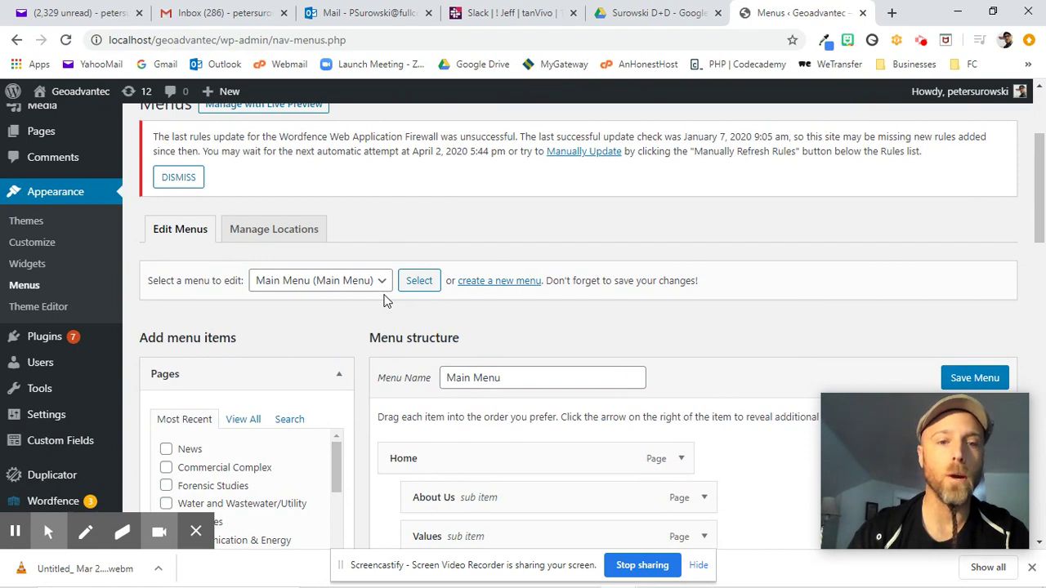
pyautogui.click(383, 283)
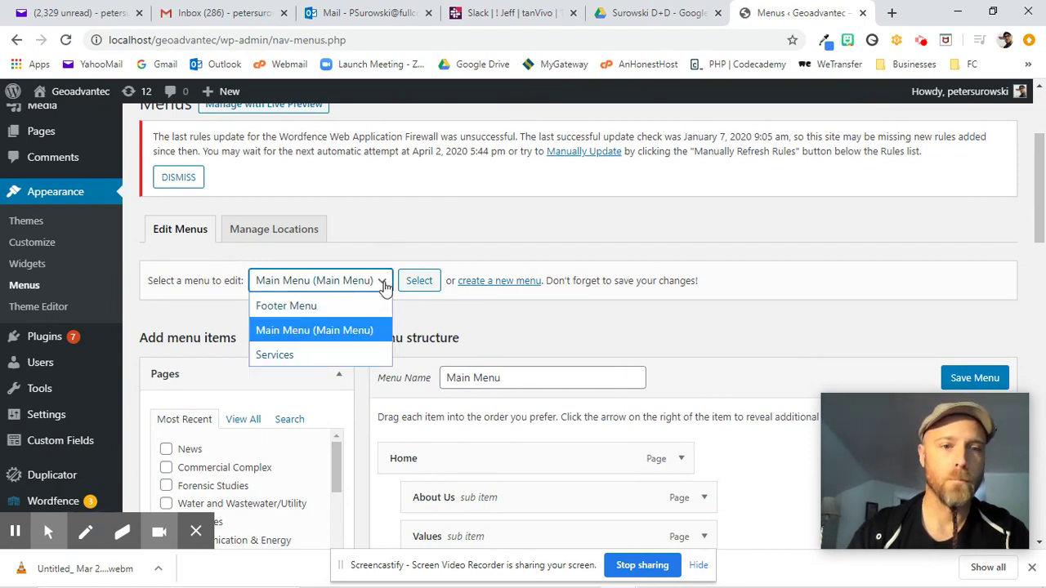
pyautogui.click(385, 283)
pyautogui.click(385, 283)
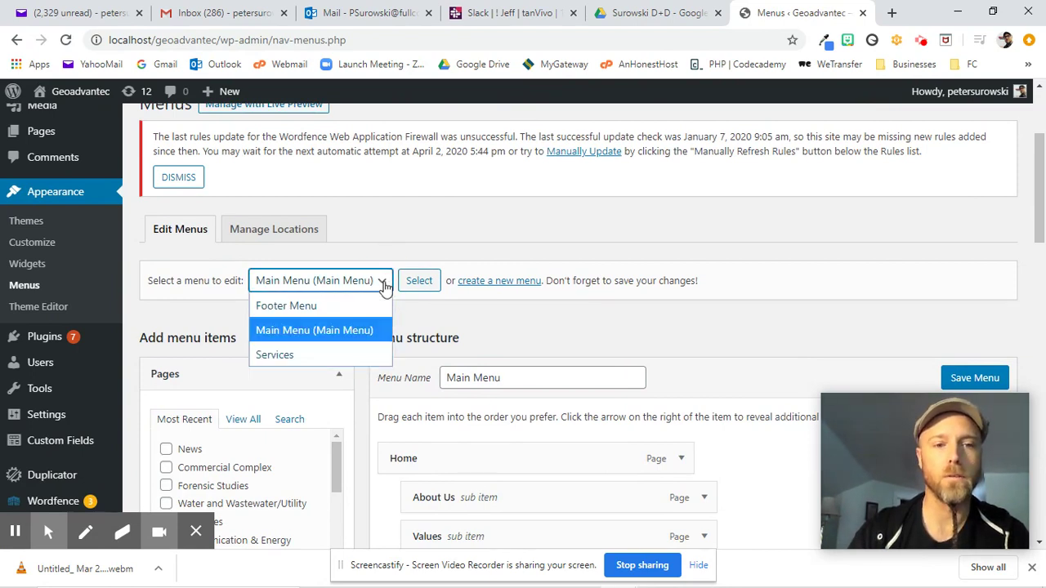
pyautogui.click(333, 338)
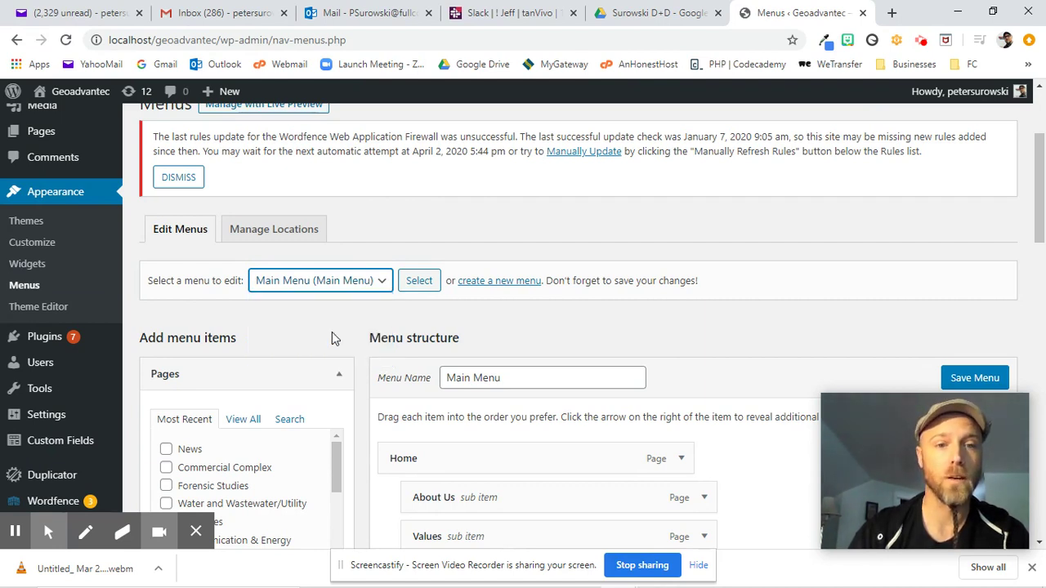
pyautogui.click(420, 282)
pyautogui.click(421, 282)
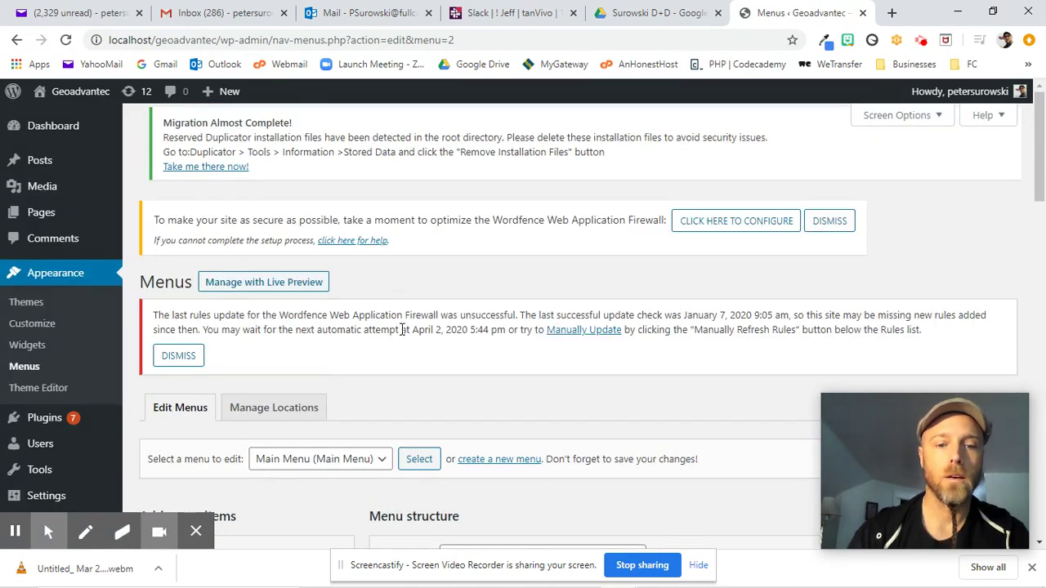
# Step: Remove the "Example menu item" custom link from the end of the Main Menu structure
pyautogui.scroll(-5, 378, 300)
pyautogui.scroll(-7, 375, 300)
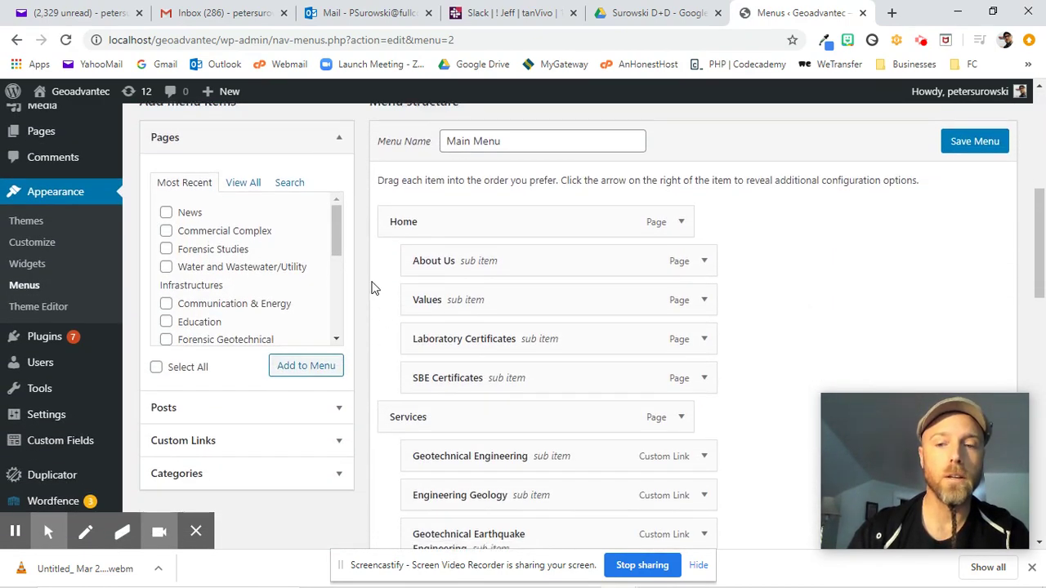
pyautogui.scroll(-5, 372, 288)
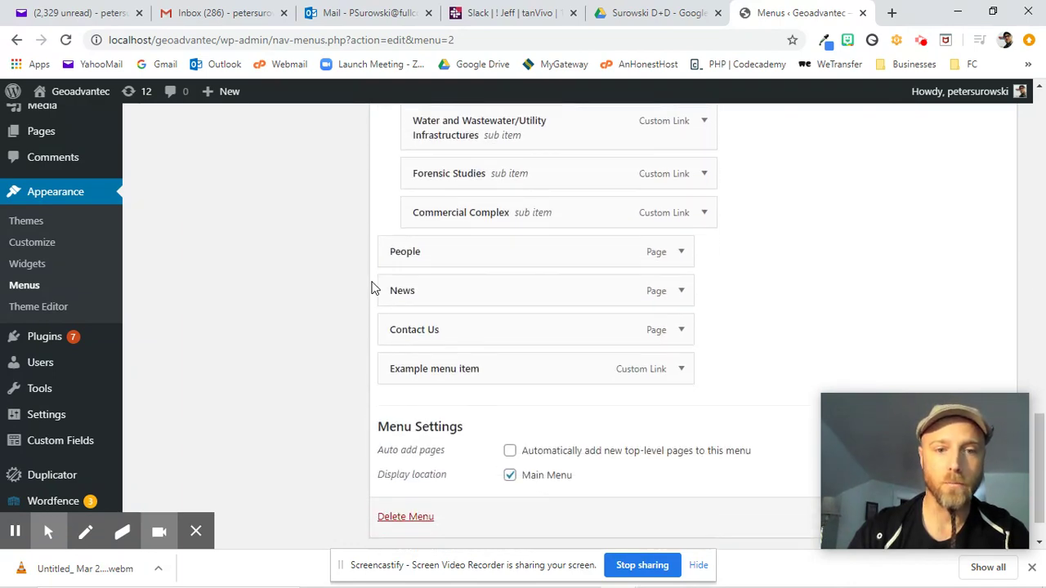
pyautogui.scroll(5, 371, 285)
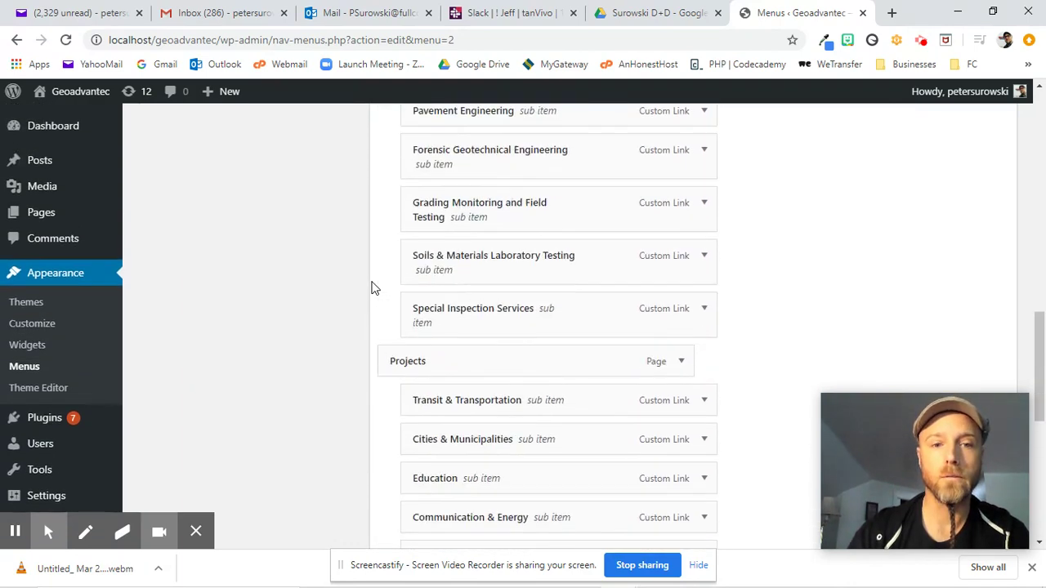
pyautogui.scroll(-4, 371, 286)
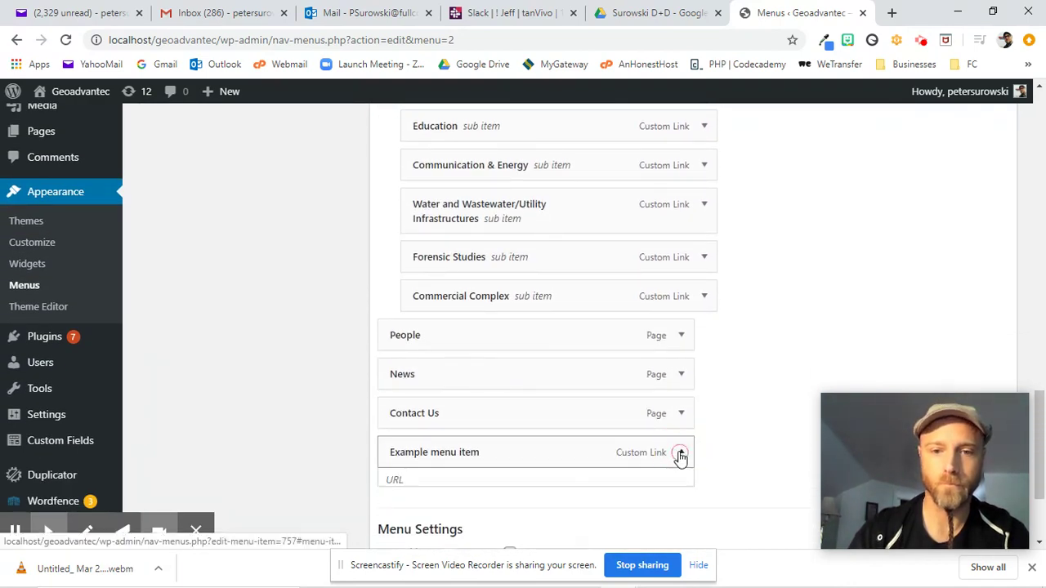
pyautogui.click(681, 452)
pyautogui.scroll(-1, 598, 473)
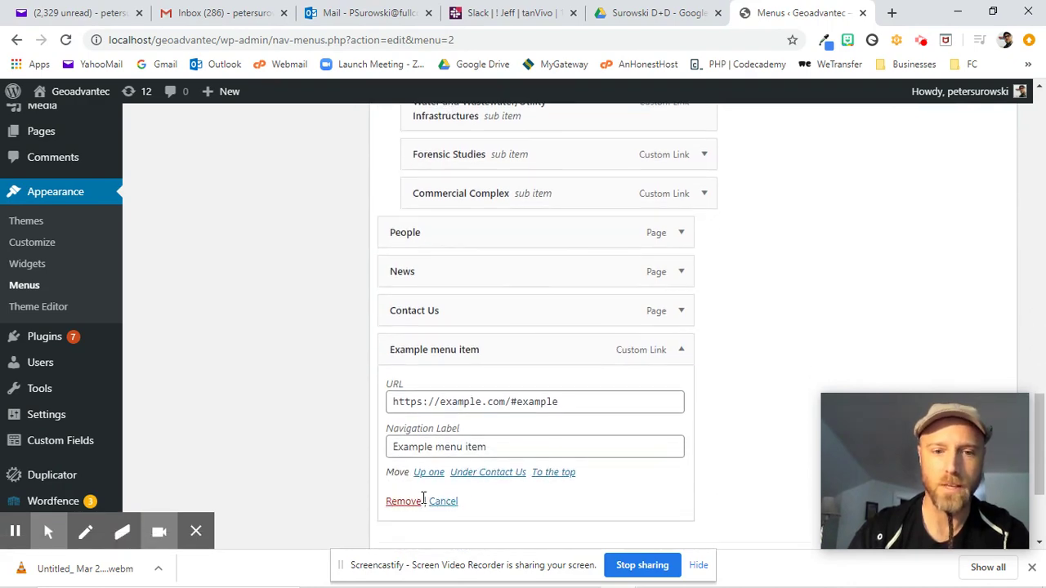
pyautogui.click(402, 499)
# Step: Start a new custom link for the menu with the URL localhost/geoadvantec/#example
pyautogui.scroll(15, 372, 367)
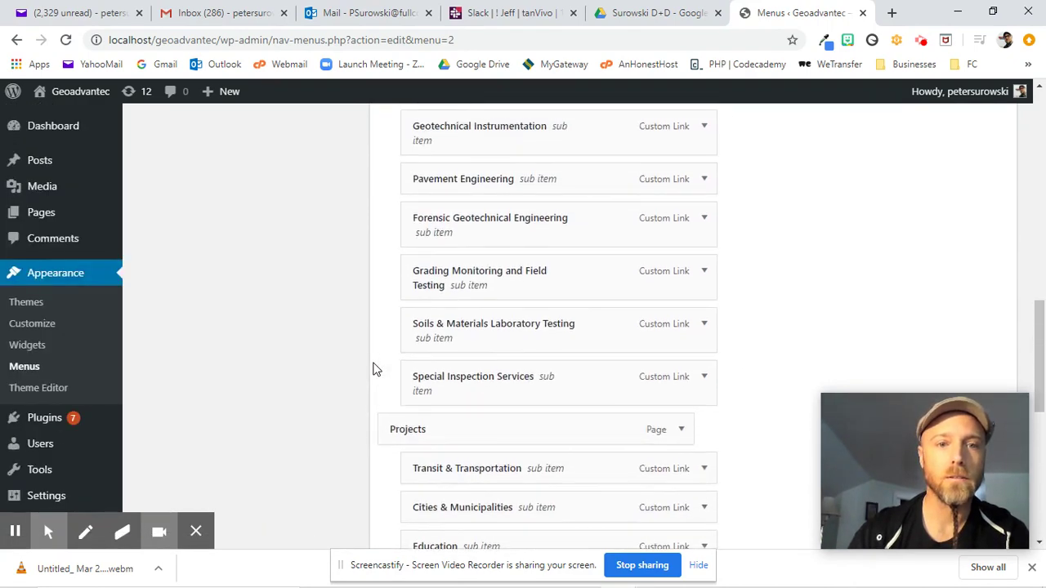
pyautogui.scroll(2, 373, 370)
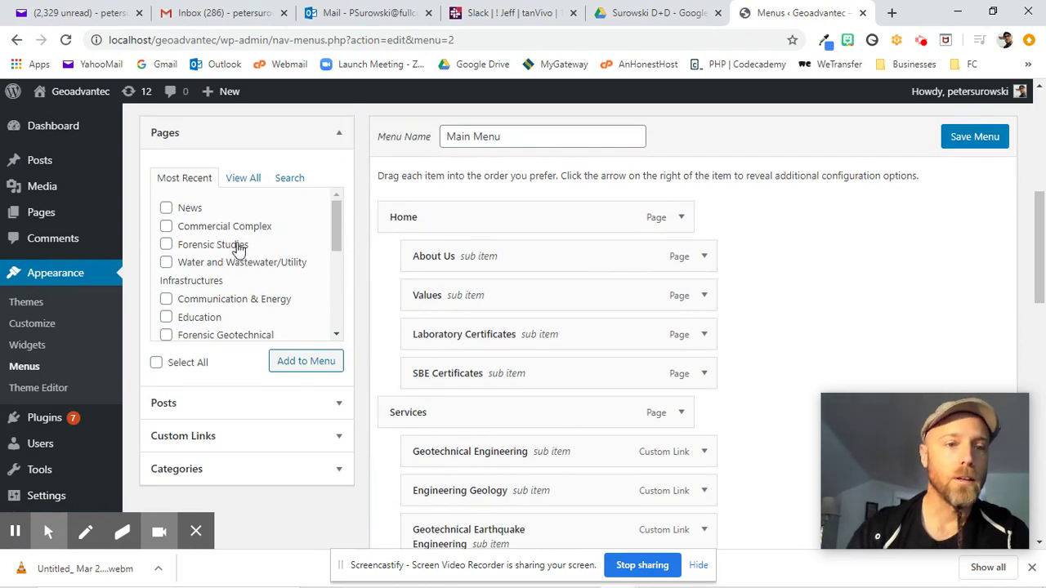
pyautogui.click(340, 439)
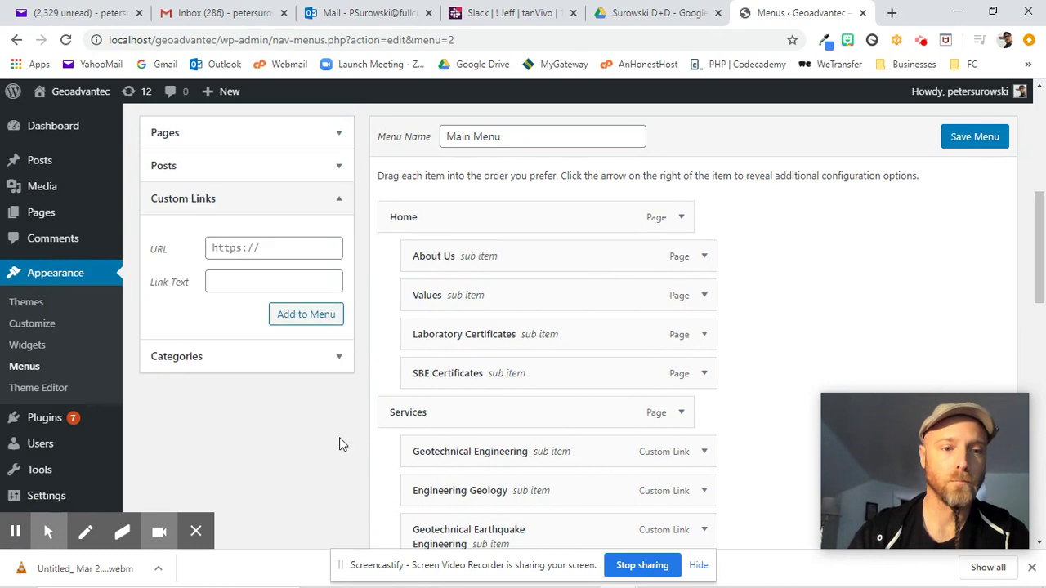
pyautogui.click(283, 249)
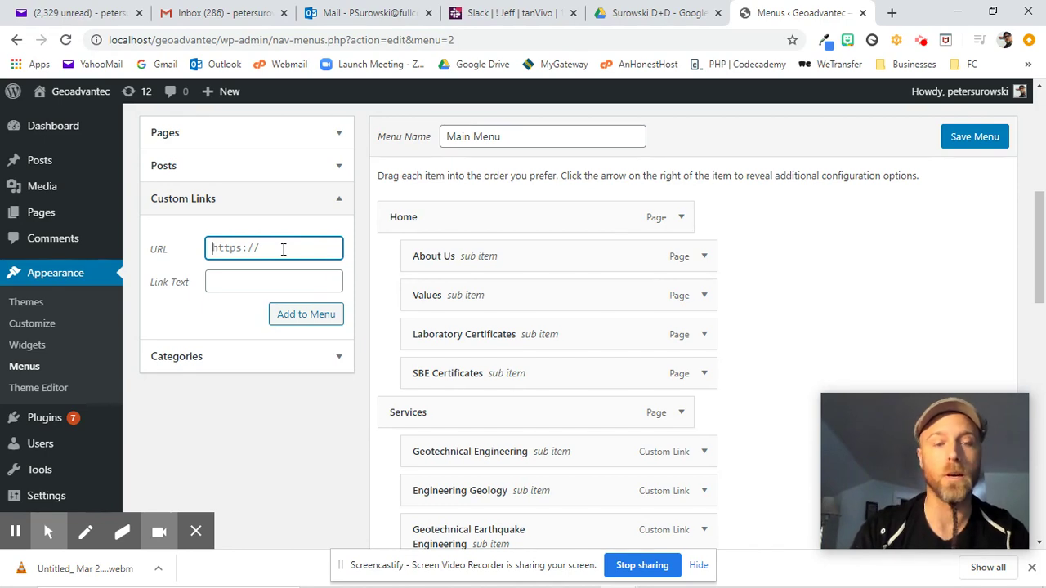
pyautogui.write('loca')
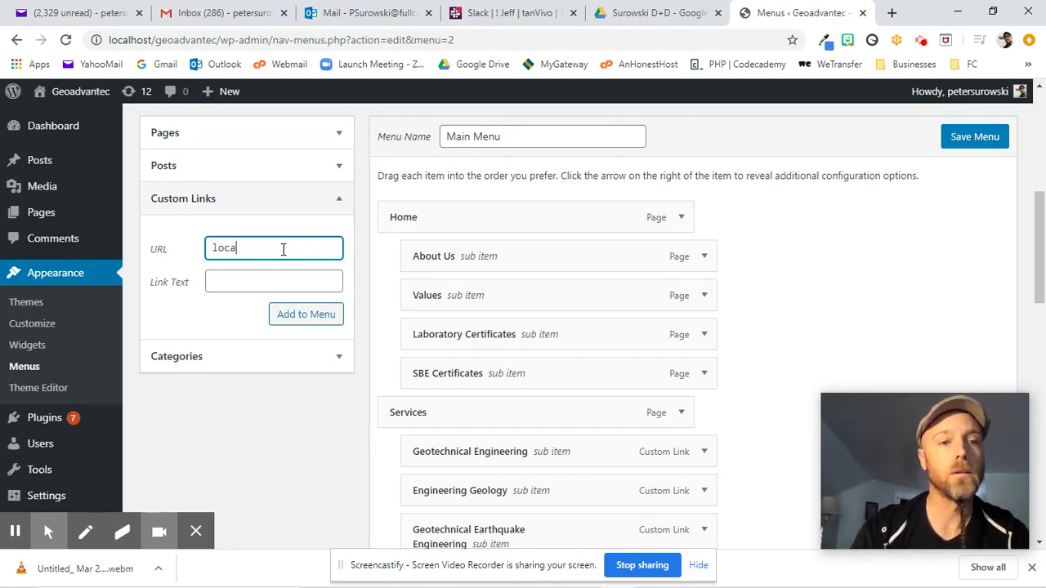
pyautogui.write('lhost/geo')
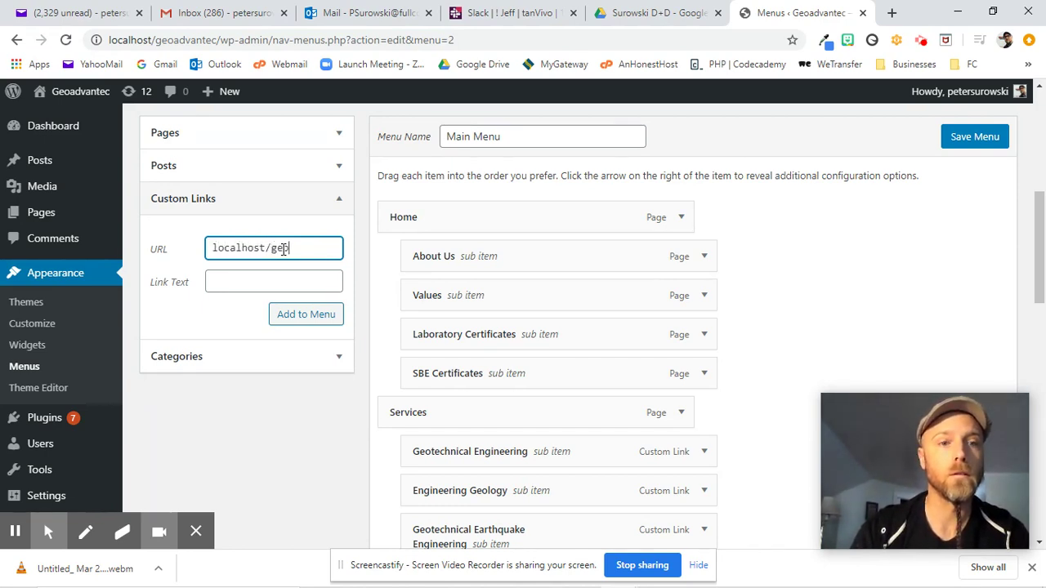
pyautogui.write('advante')
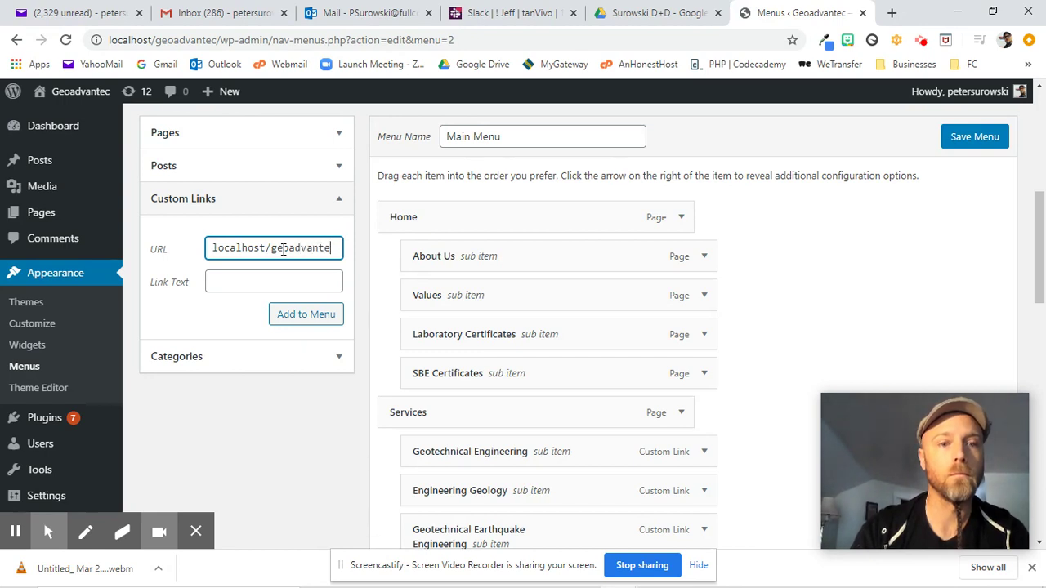
pyautogui.write('c/')
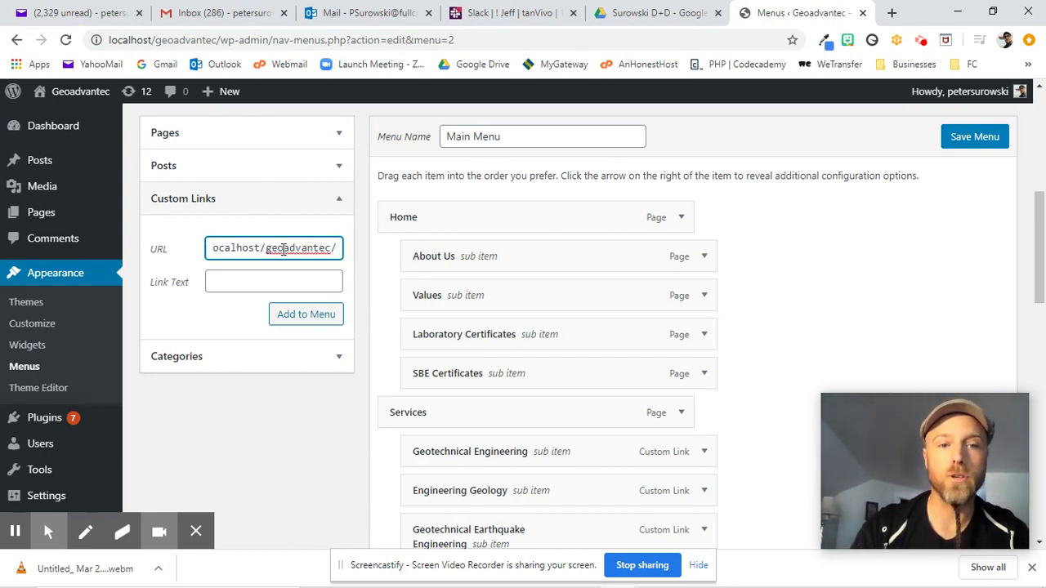
pyautogui.write('#')
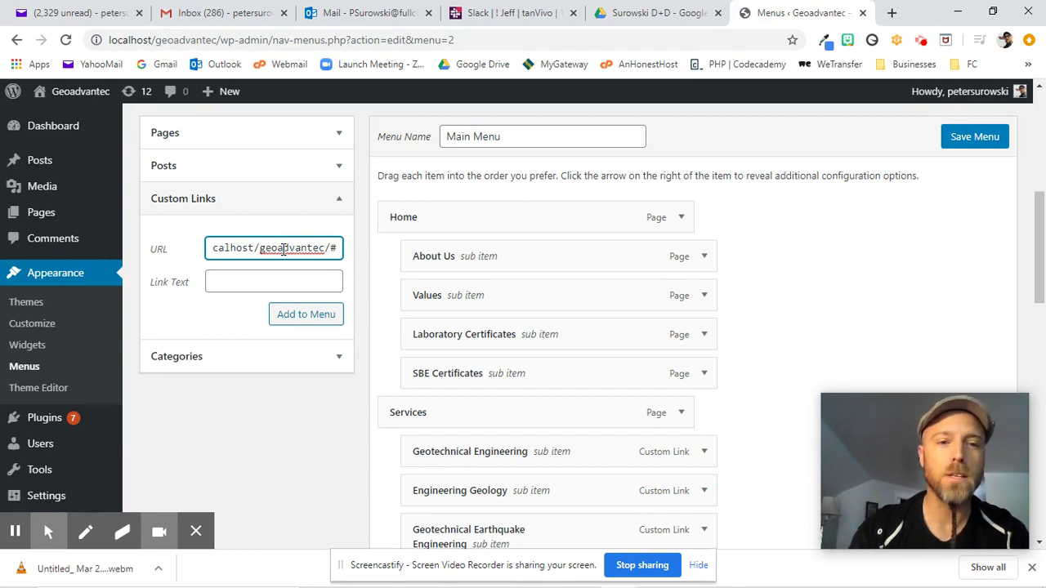
pyautogui.write('example')
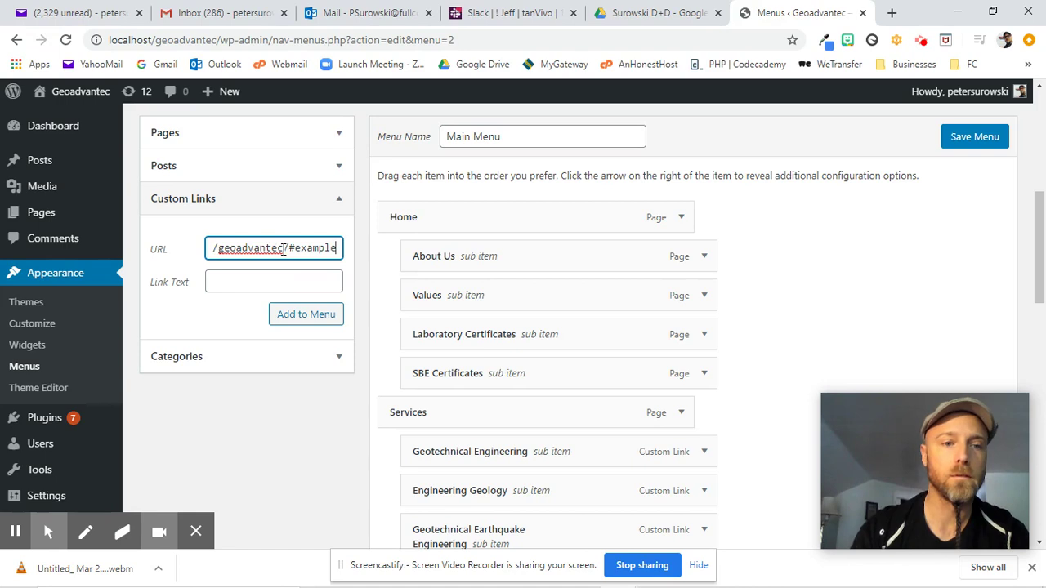
# Step: Set the custom link's text to "Example Test Link" and add it to the menu
pyautogui.press('Tab')
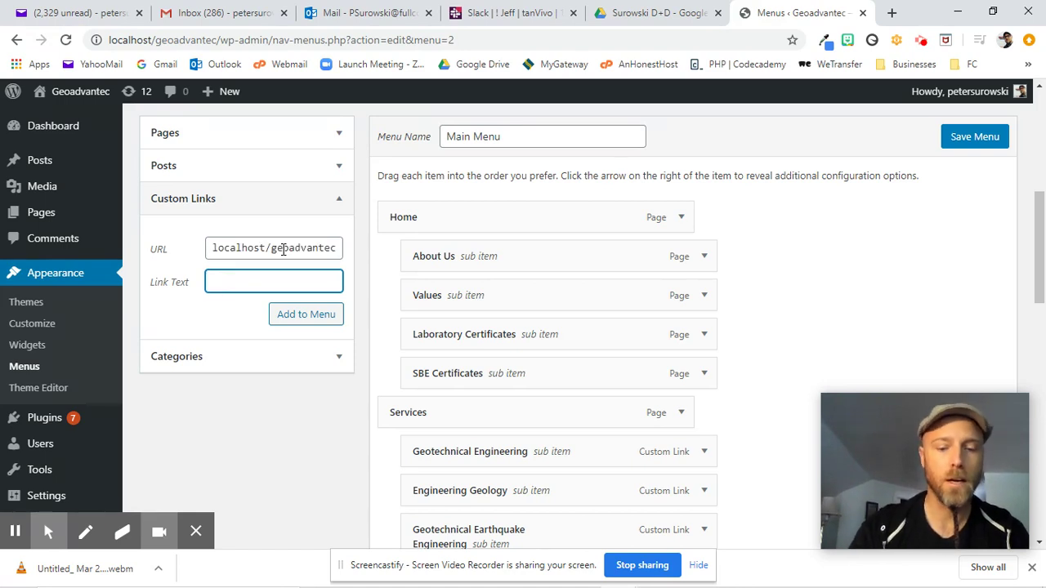
pyautogui.write('Examp')
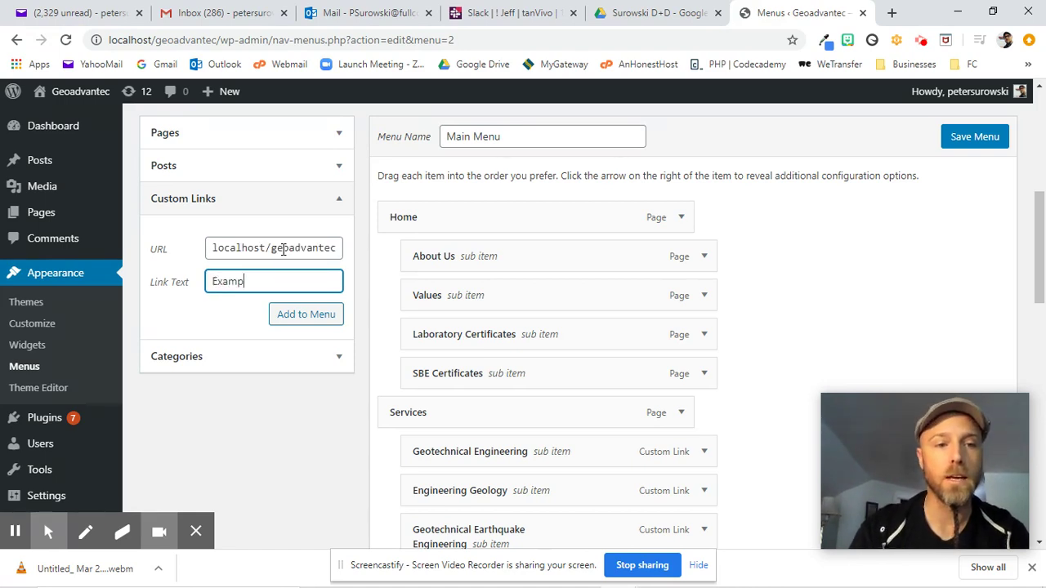
pyautogui.write('le Test Link')
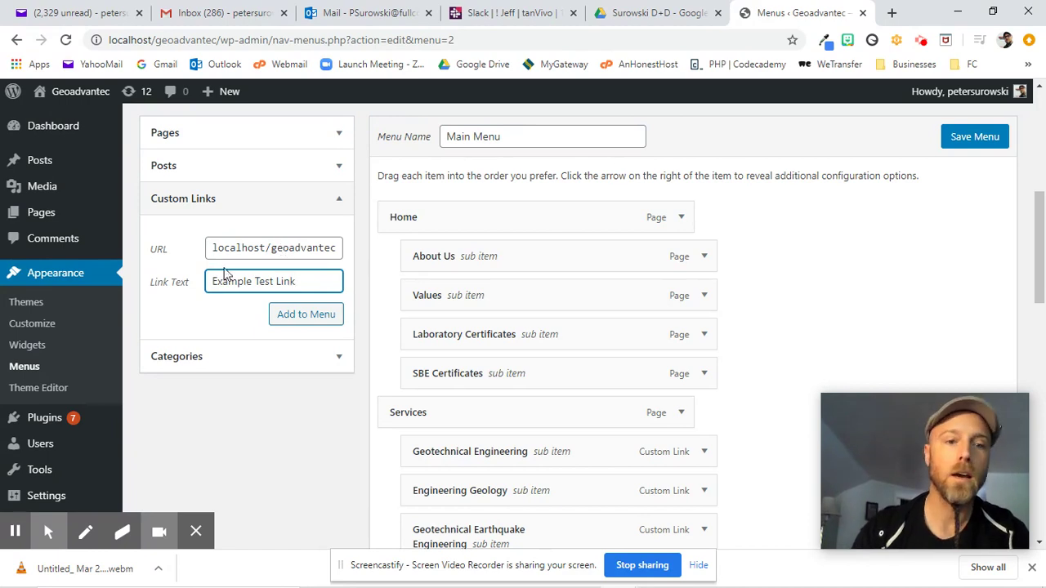
pyautogui.click(310, 327)
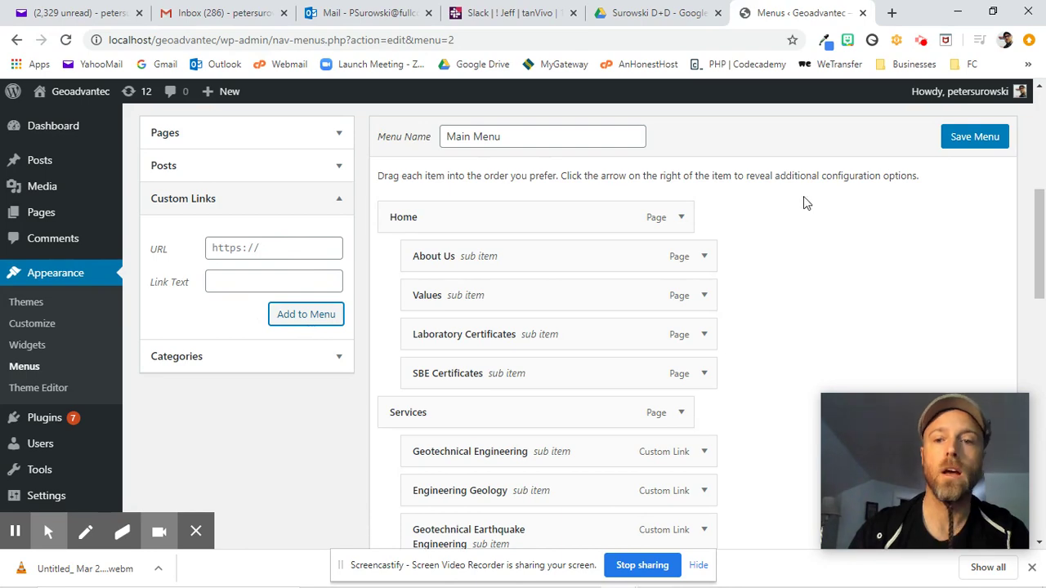
# Step: Examine the URL, its anchor part and the navigation label of the Example Test Link item, leaving its settings unedited
pyautogui.scroll(-10, 753, 226)
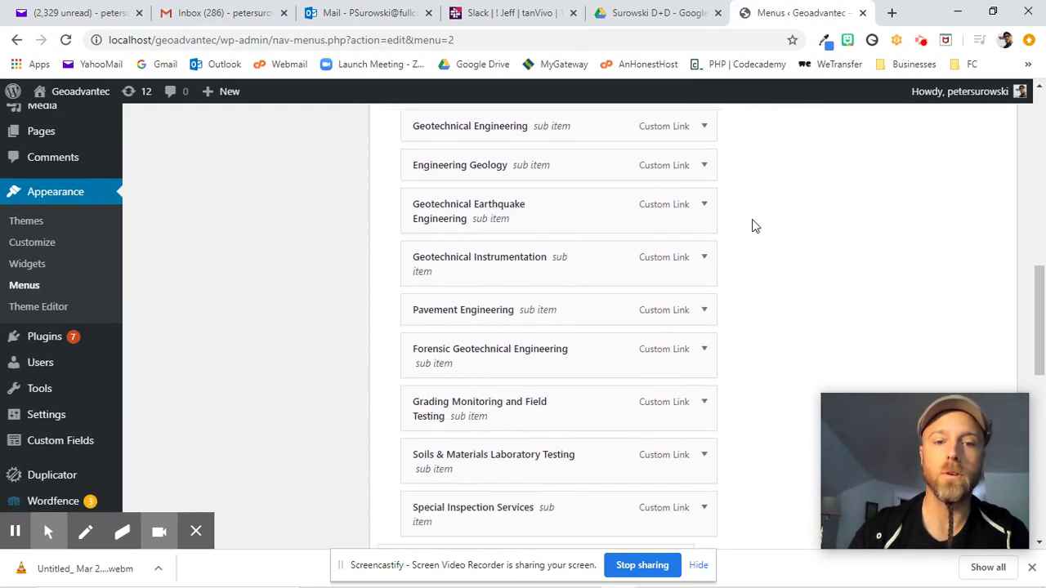
pyautogui.scroll(-3, 753, 226)
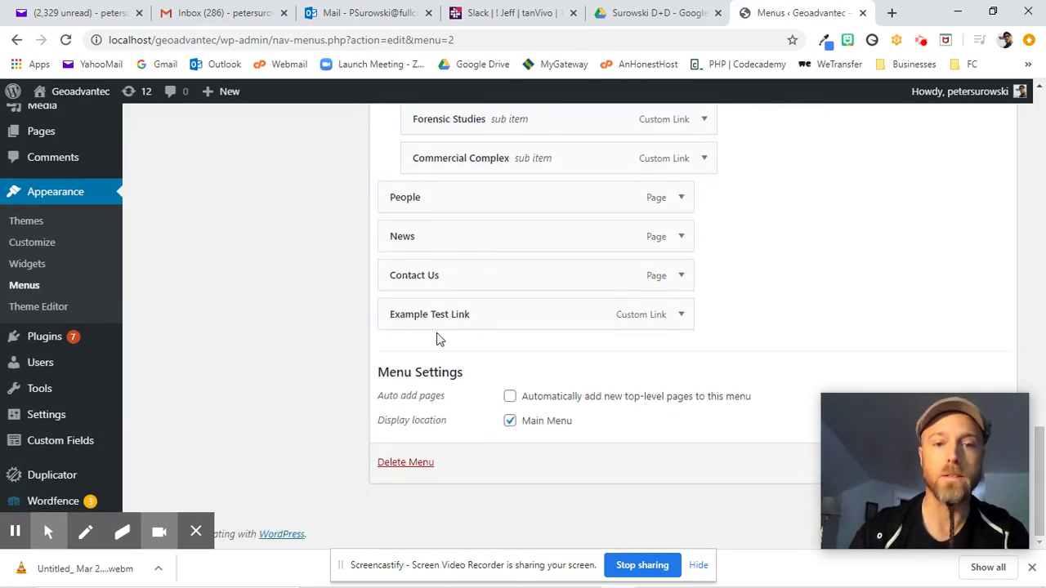
pyautogui.click(682, 316)
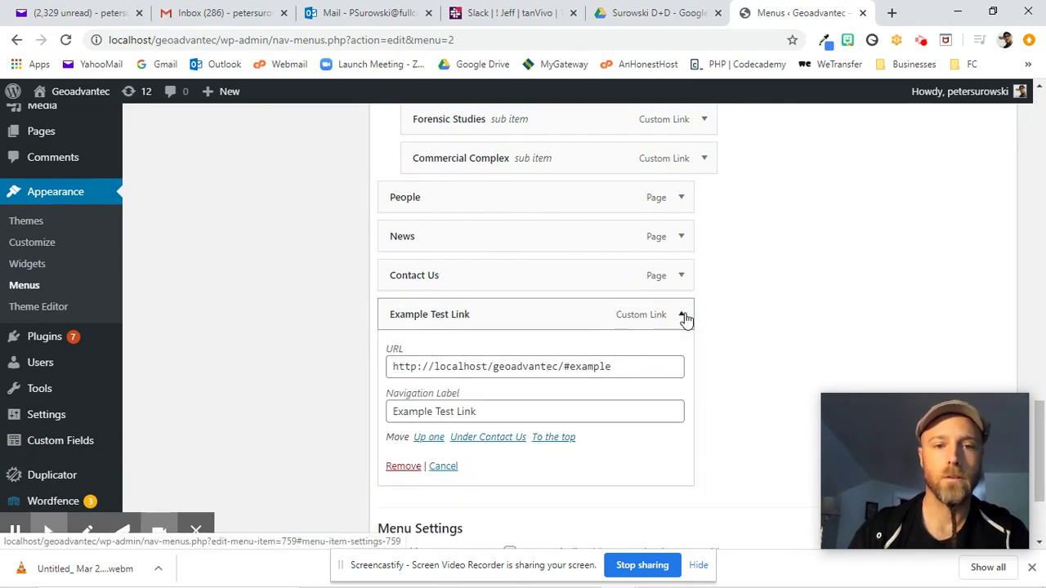
pyautogui.moveTo(633, 367); pyautogui.dragTo(322, 368)
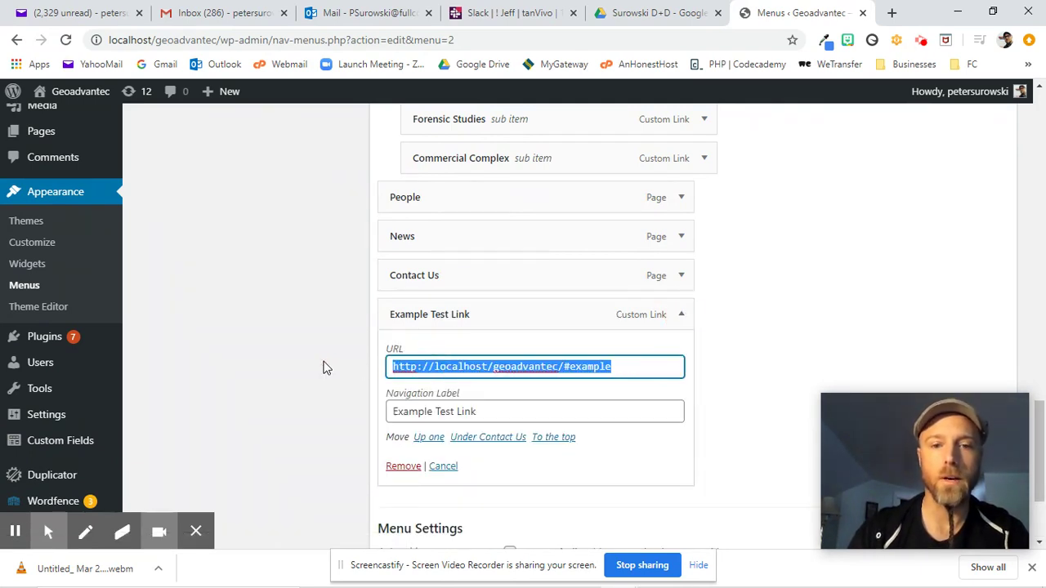
pyautogui.click(563, 366)
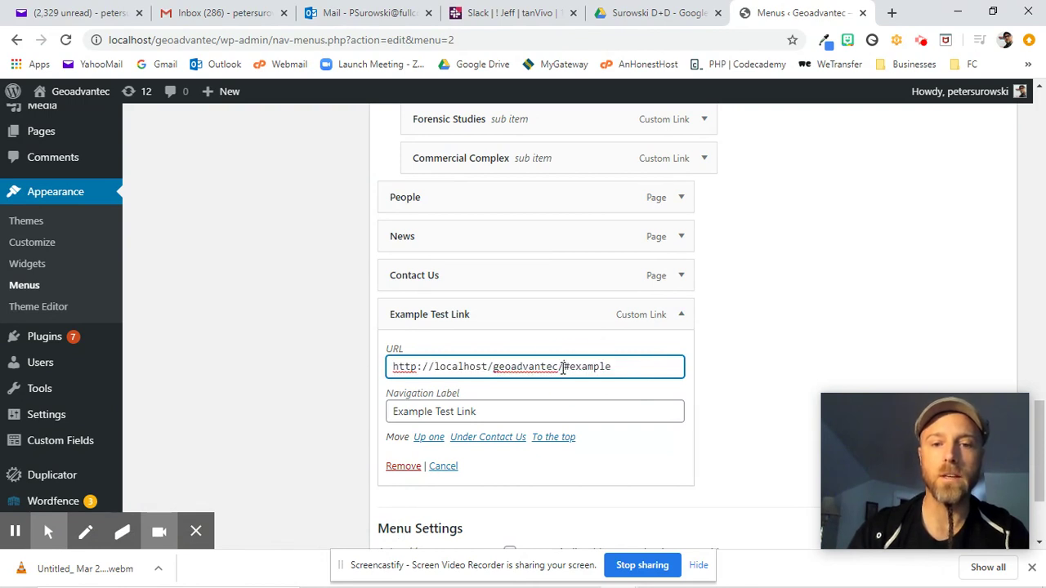
pyautogui.moveTo(562, 367); pyautogui.dragTo(646, 373)
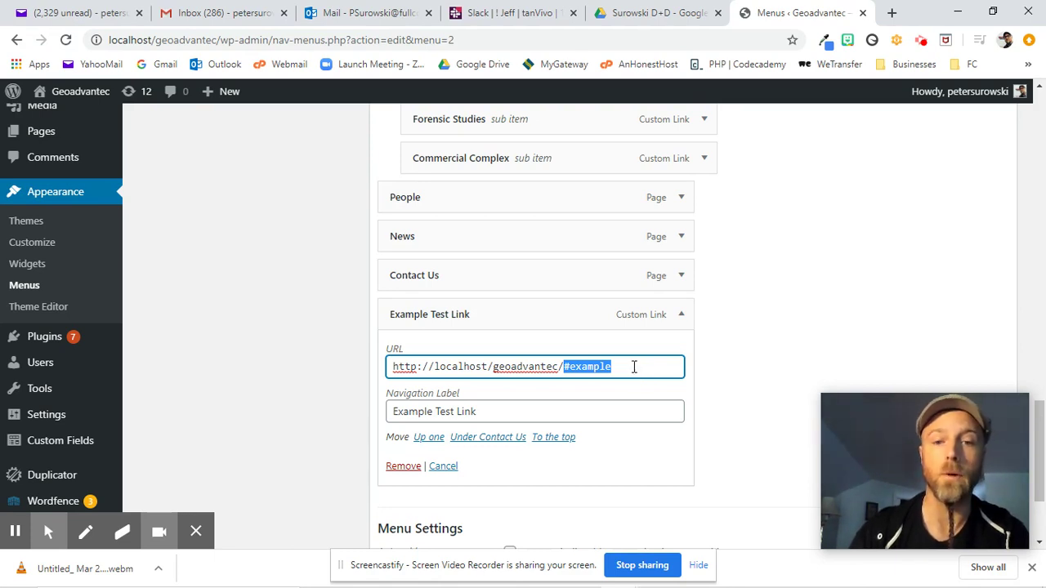
pyautogui.click(564, 366)
pyautogui.moveTo(562, 365); pyautogui.dragTo(647, 370)
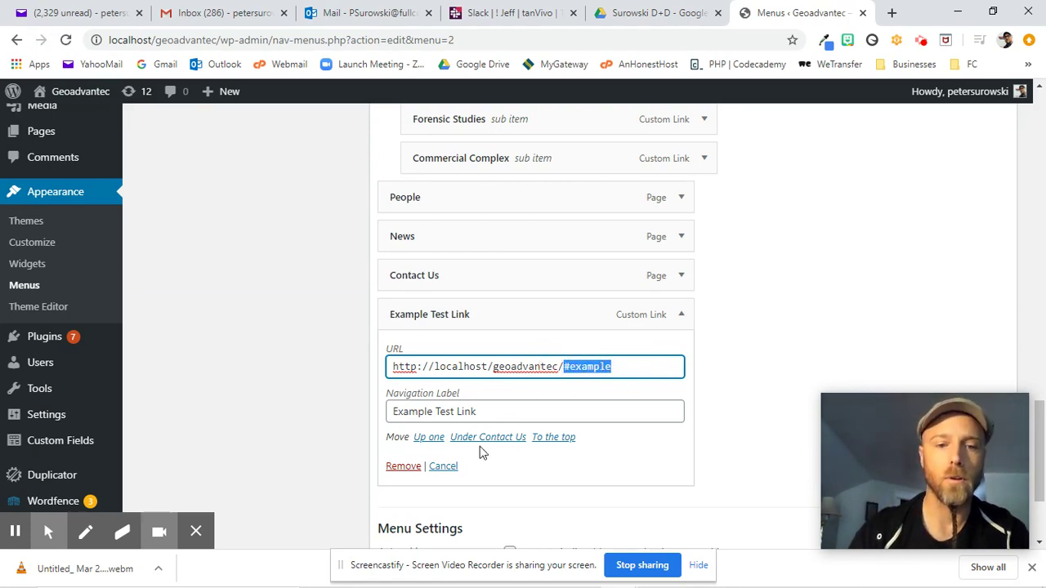
pyautogui.moveTo(486, 411); pyautogui.dragTo(364, 406)
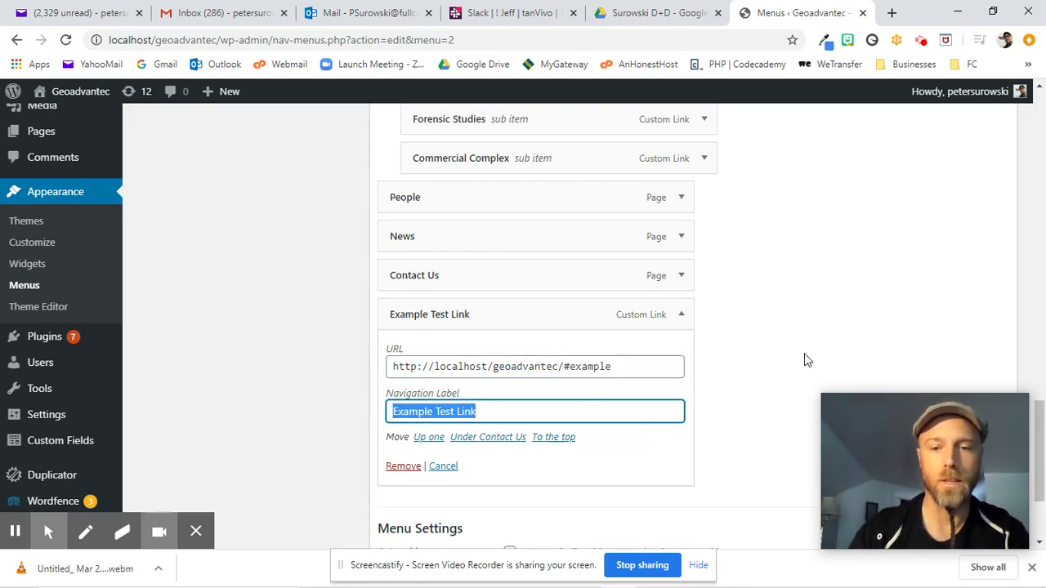
pyautogui.click(454, 474)
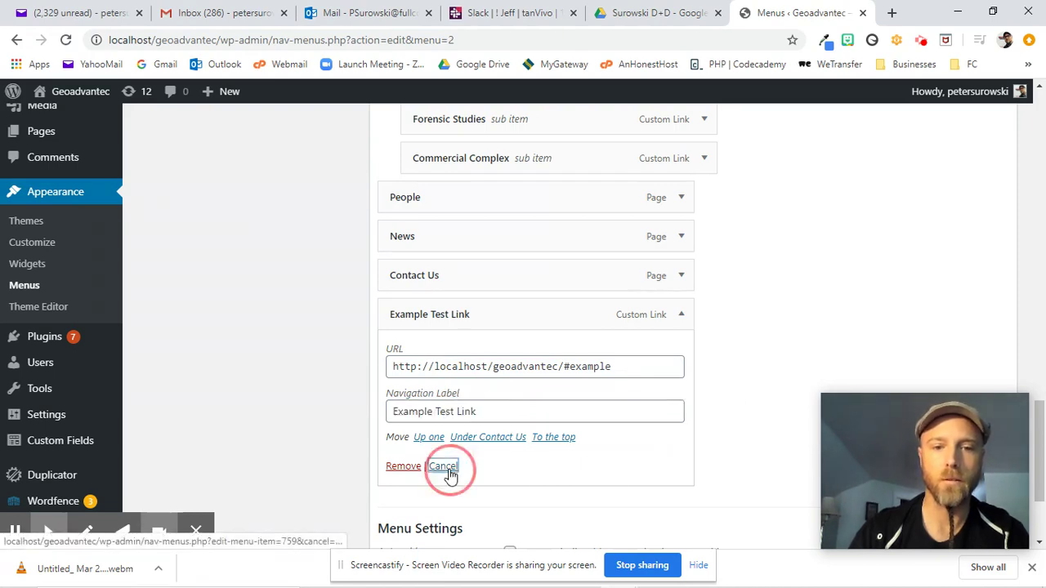
pyautogui.scroll(15, 714, 406)
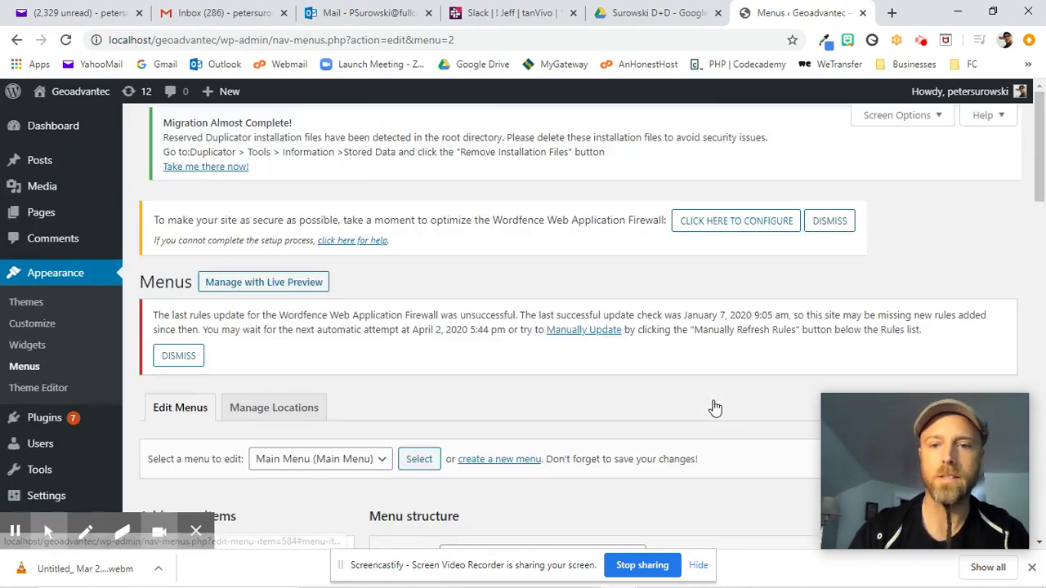
# Step: Save the Main Menu with the new custom link in it
pyautogui.scroll(-4, 715, 407)
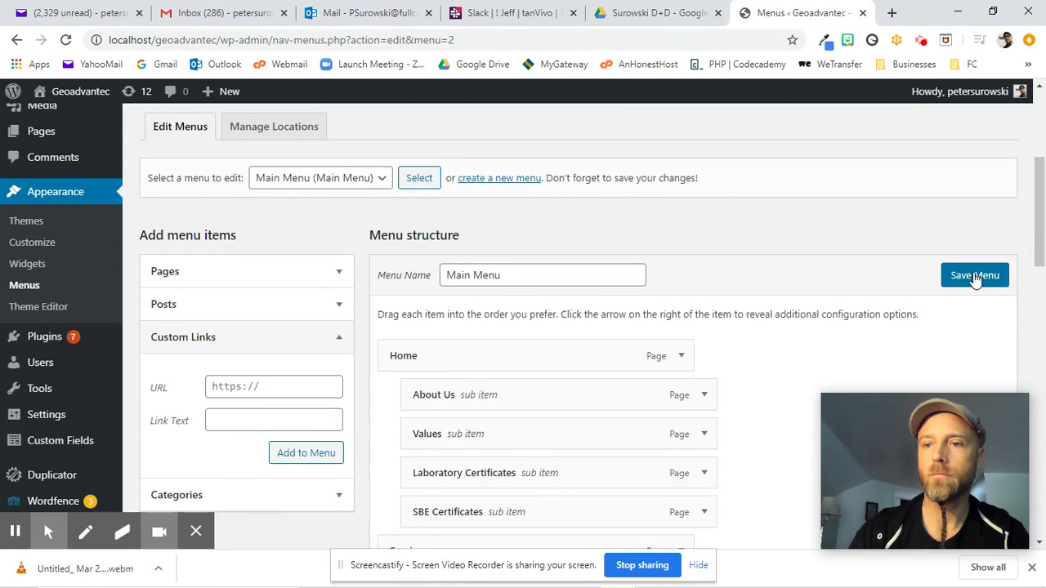
pyautogui.click(974, 278)
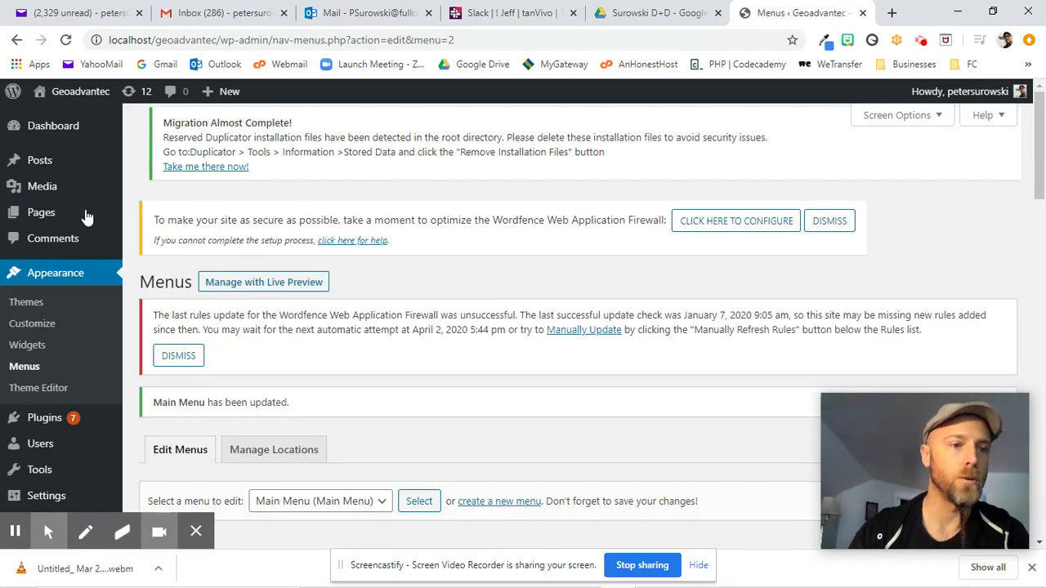
# Step: Open the Home front page for editing from the list of all pages
pyautogui.moveTo(60, 222)
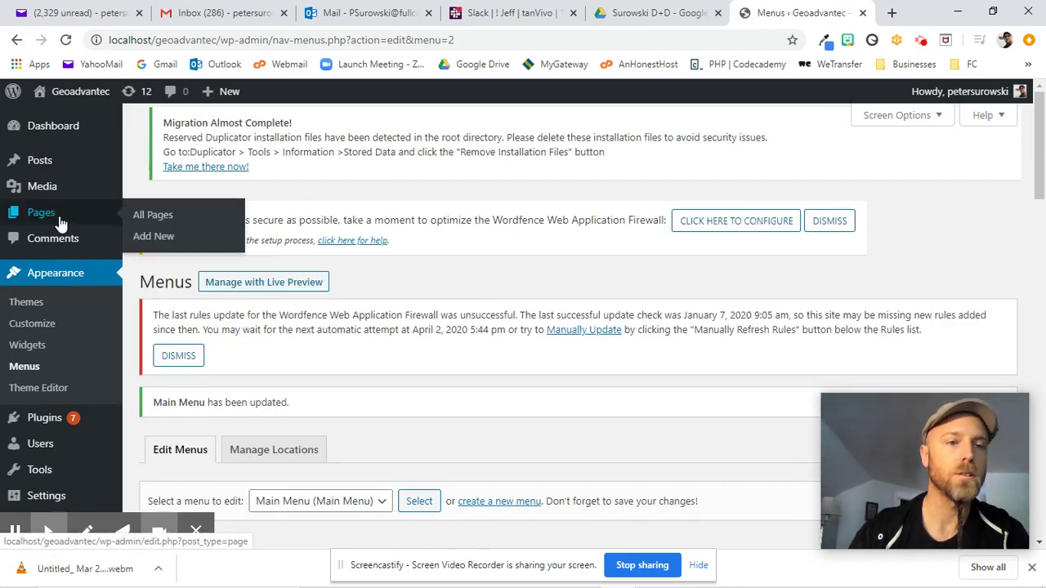
pyautogui.click(159, 215)
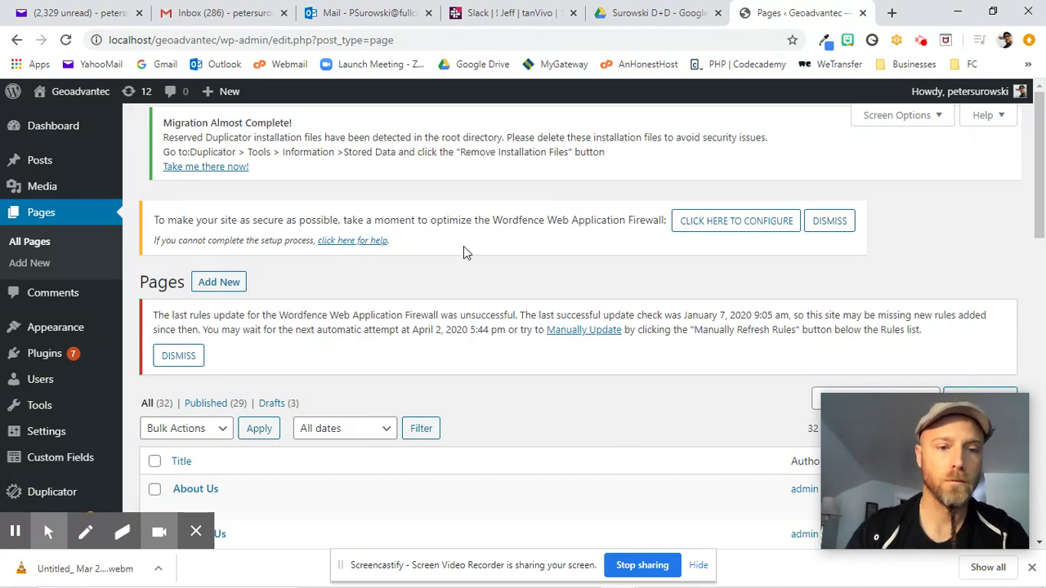
pyautogui.scroll(-3, 464, 246)
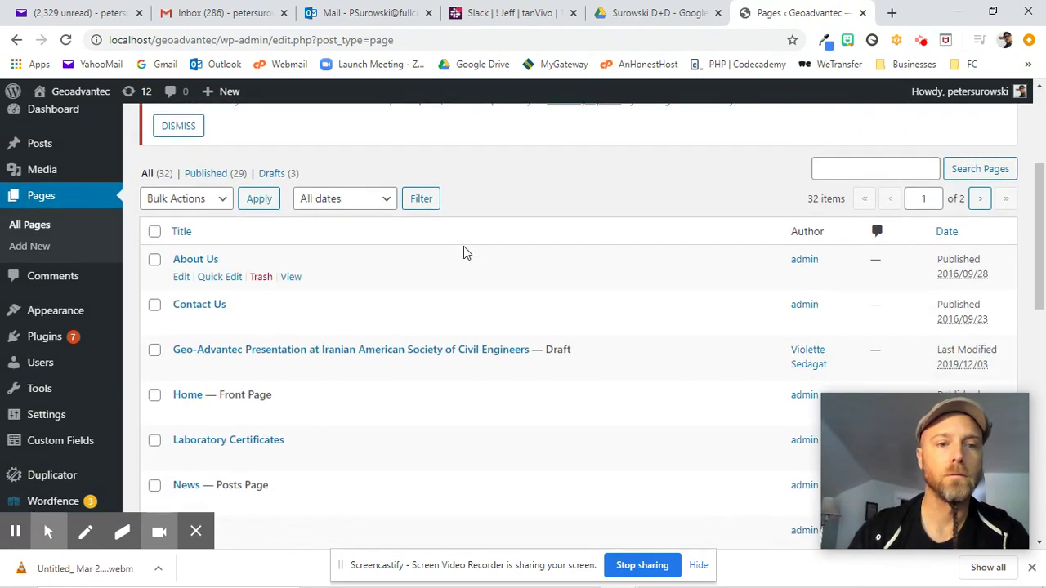
pyautogui.scroll(-1, 463, 246)
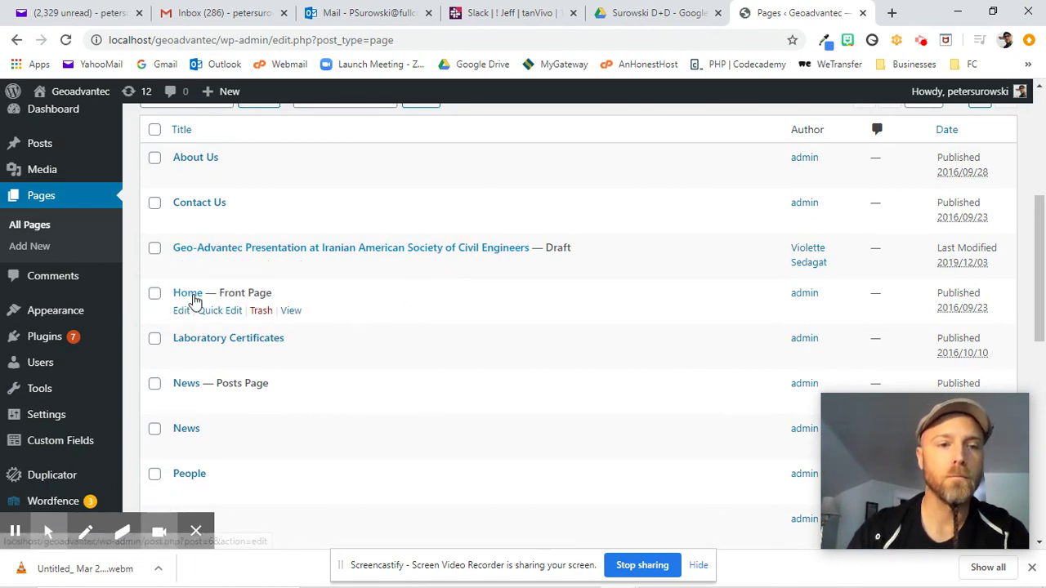
pyautogui.click(195, 296)
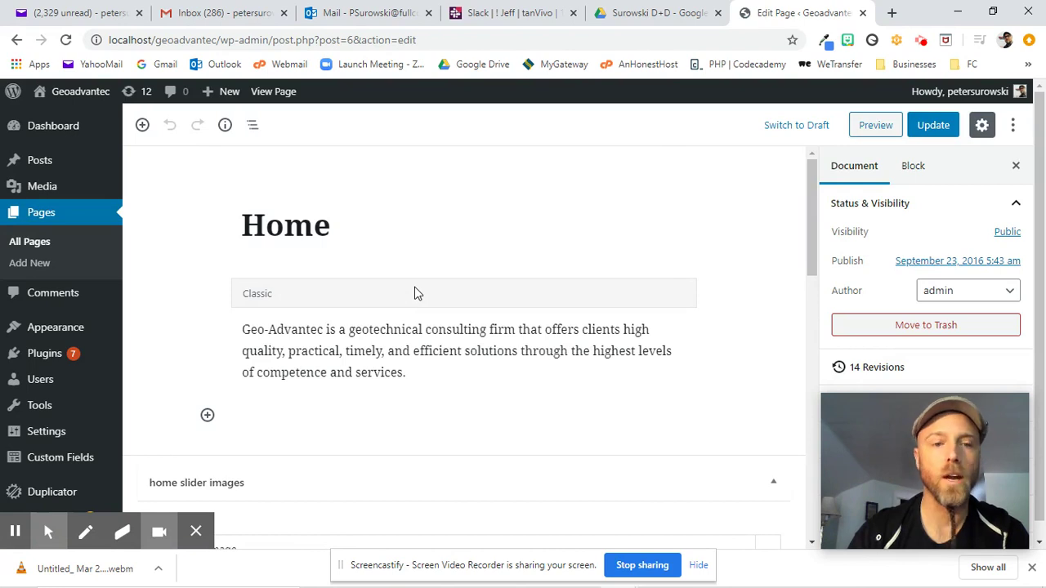
# Step: Add filler paragraphs below the Home page's intro text: asdfadf, a blank one, adfadf, adsf, asdf, ad, fa, df, adf and asdf
pyautogui.click(415, 369)
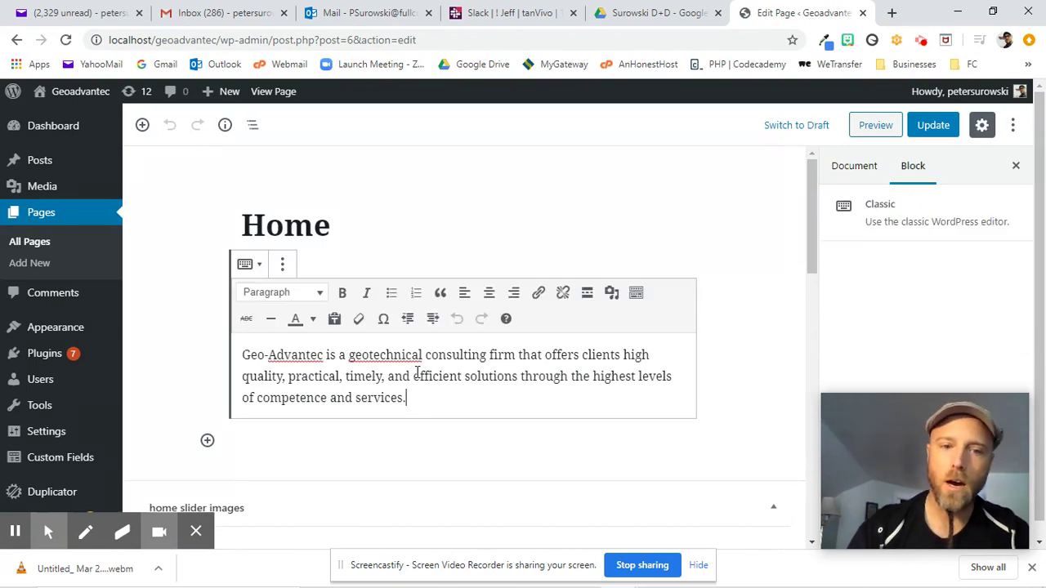
pyautogui.press('Return')
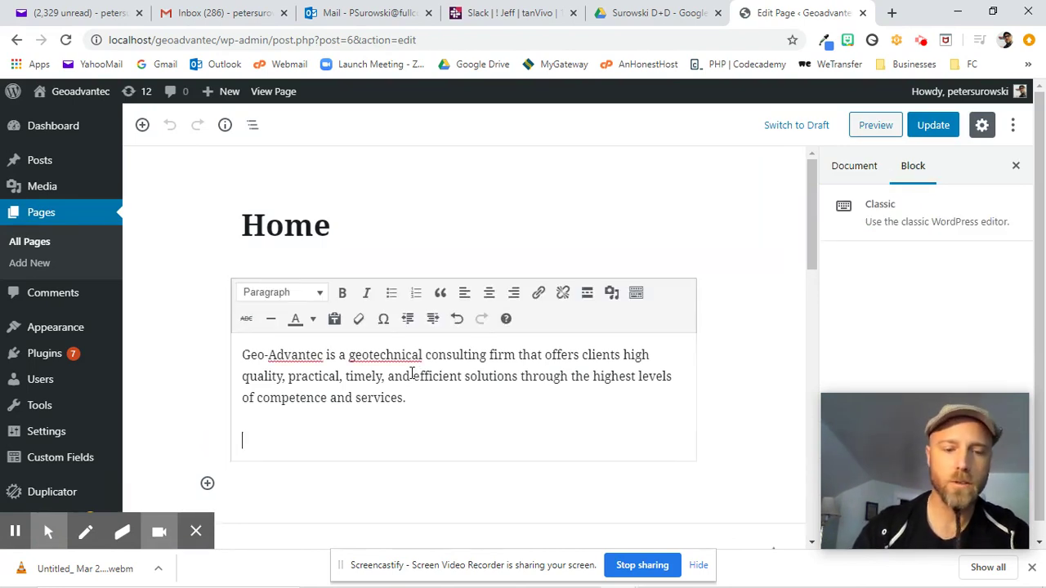
pyautogui.write('asdfadf')
pyautogui.press('Return')
pyautogui.press('Return')
pyautogui.write('adfadf adsf ')
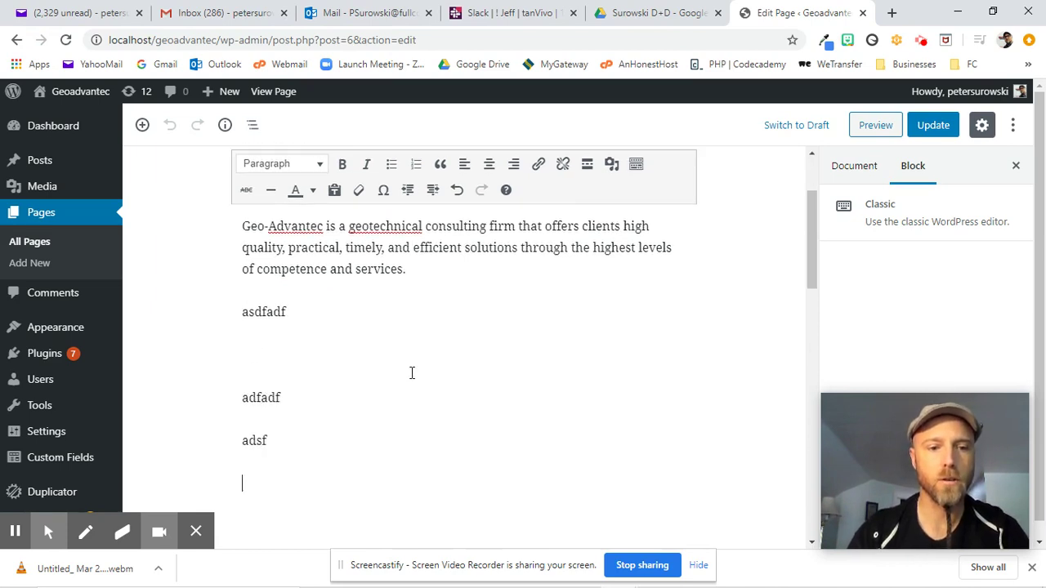
pyautogui.write('asdf ad fa df adf asdf')
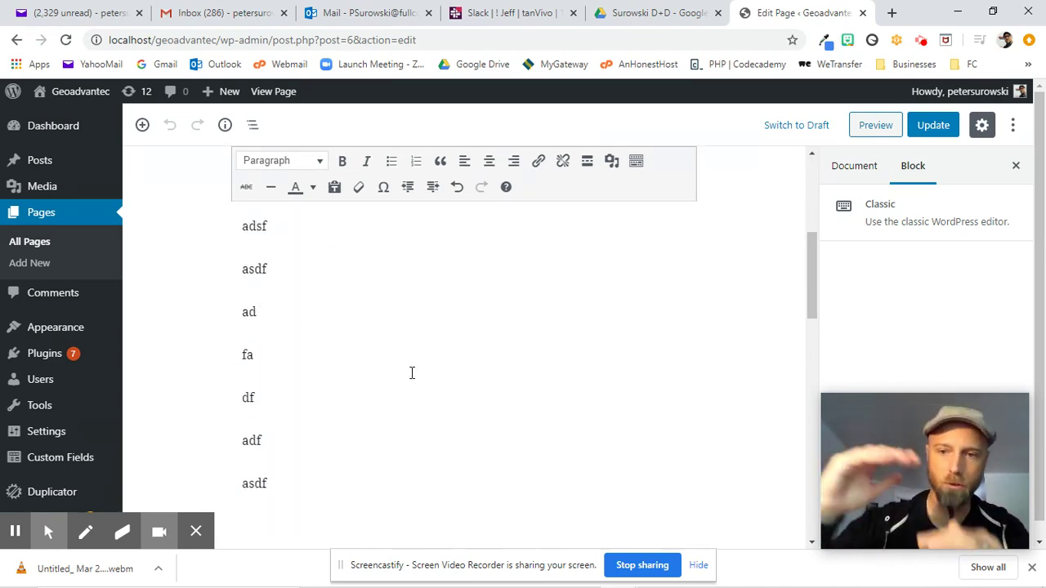
pyautogui.press('Return')
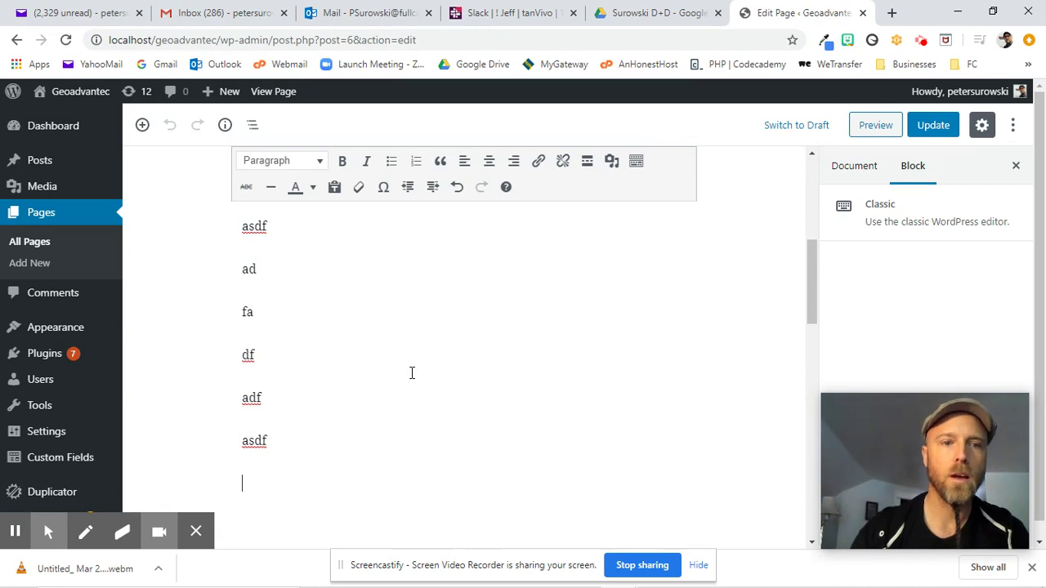
# Step: Switch the Home page's Classic block to HTML editing
pyautogui.scroll(8, 412, 372)
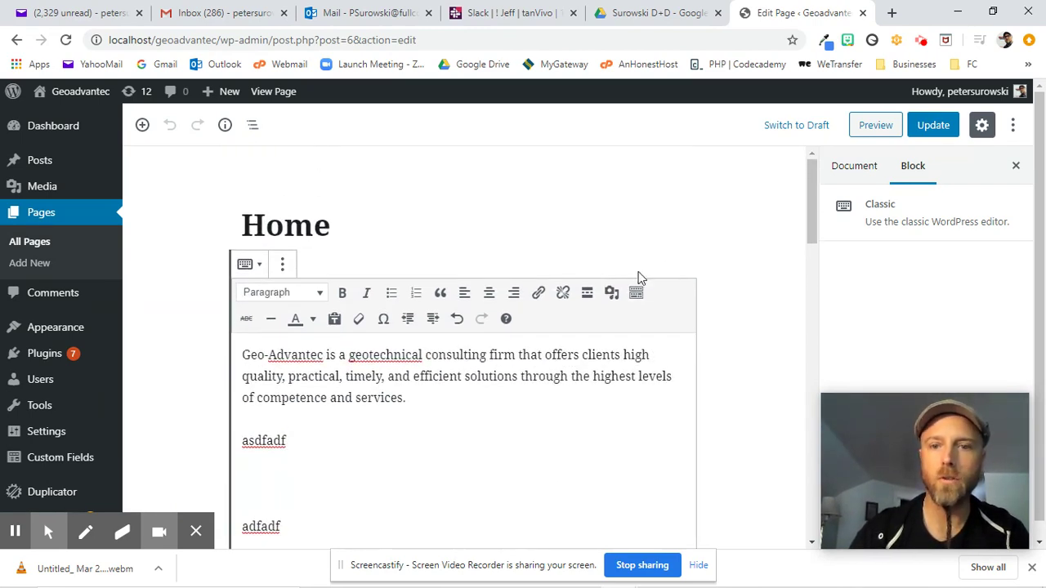
pyautogui.click(283, 266)
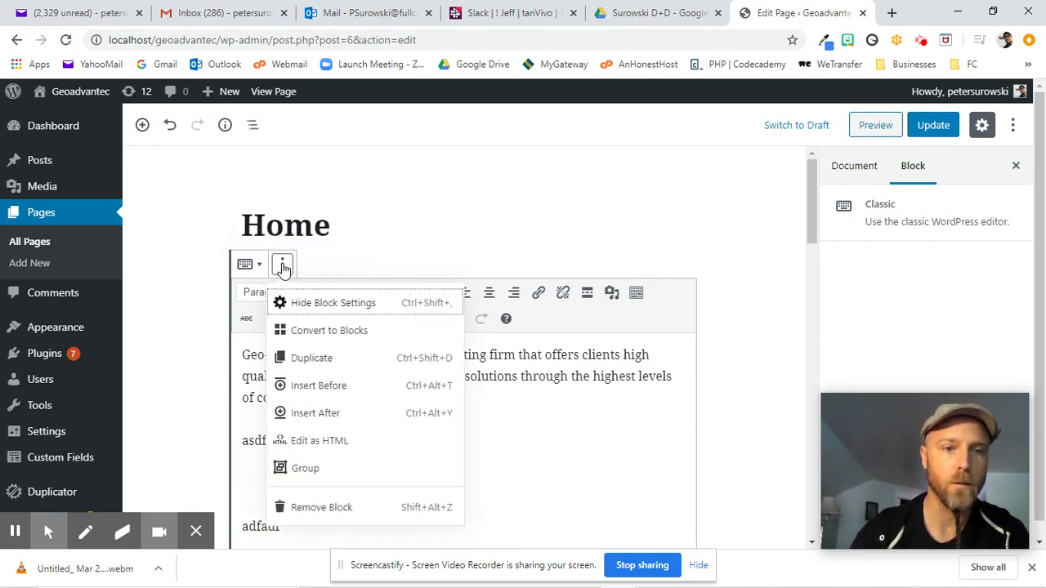
pyautogui.click(321, 442)
pyautogui.scroll(-1, 428, 397)
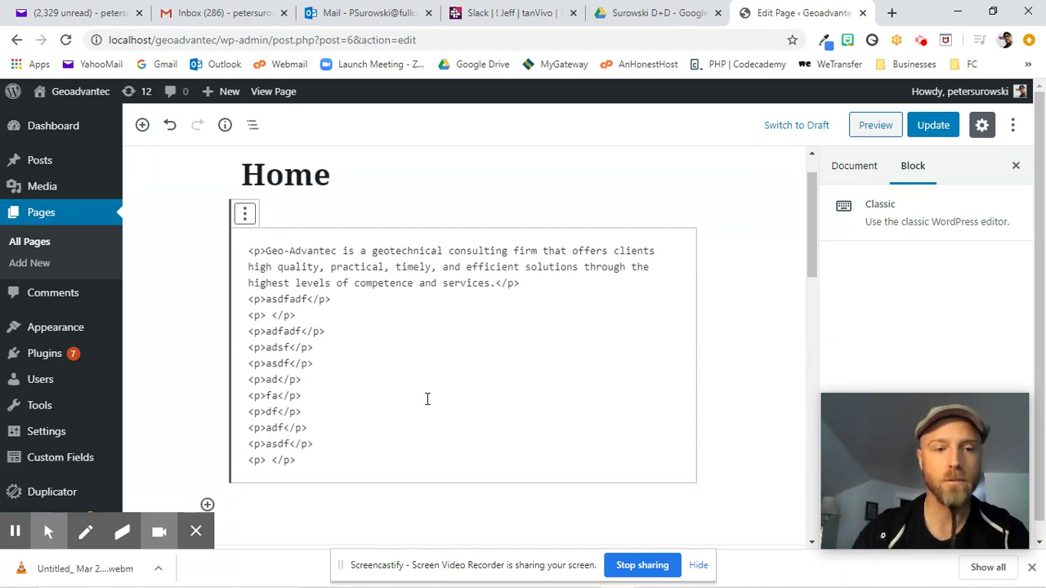
# Step: Replace the empty last paragraph in the block's HTML with the opening tag <div id="example">
pyautogui.moveTo(299, 461); pyautogui.dragTo(233, 464)
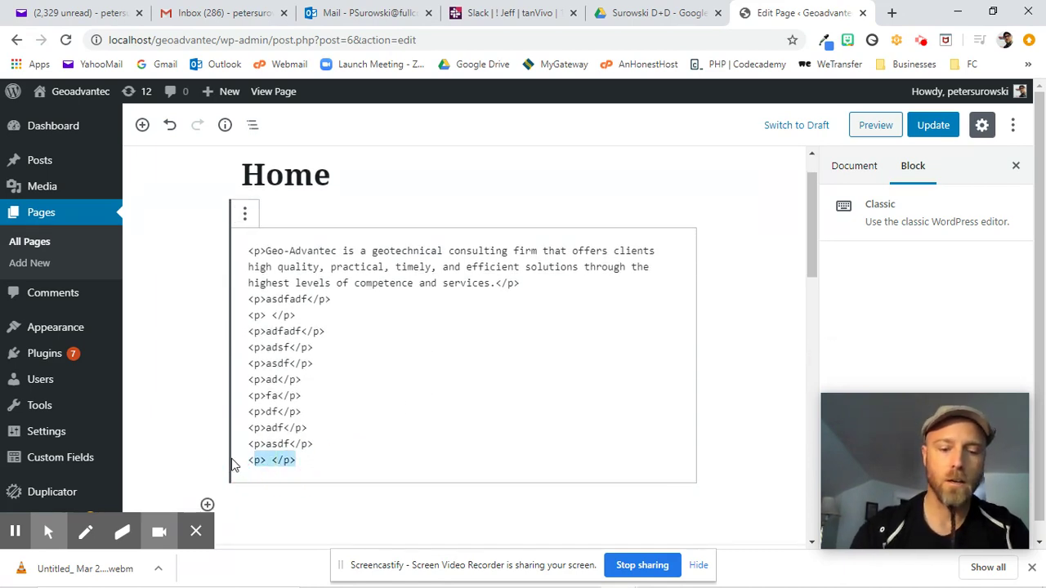
pyautogui.write('<<')
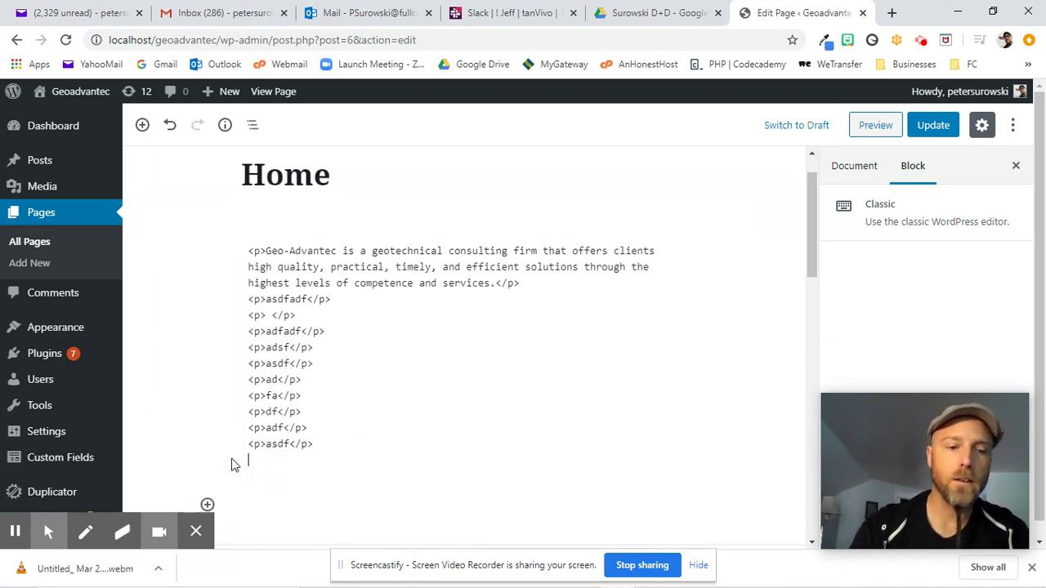
pyautogui.write('<')
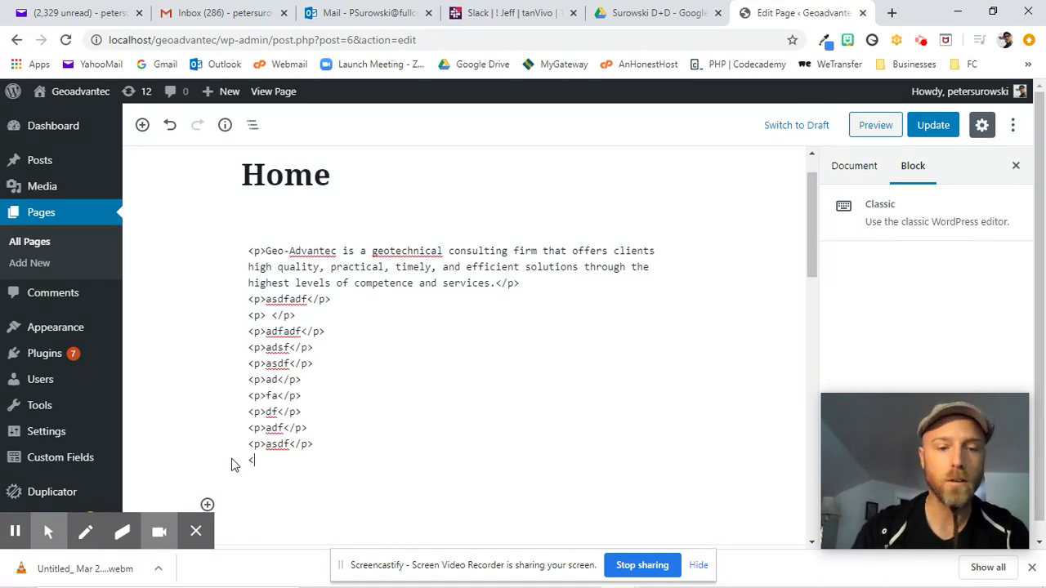
pyautogui.write('div id')
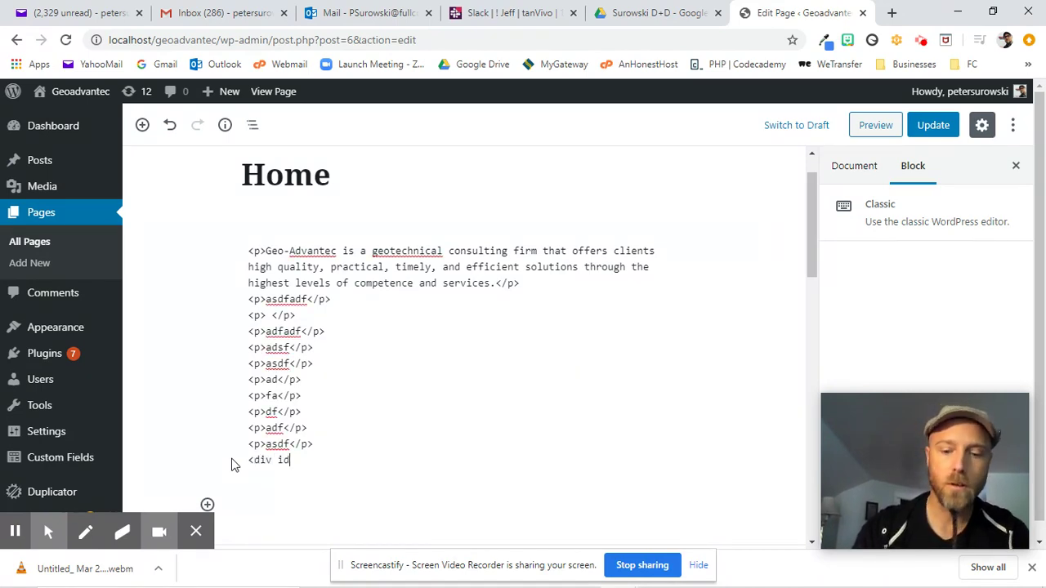
pyautogui.write('=')
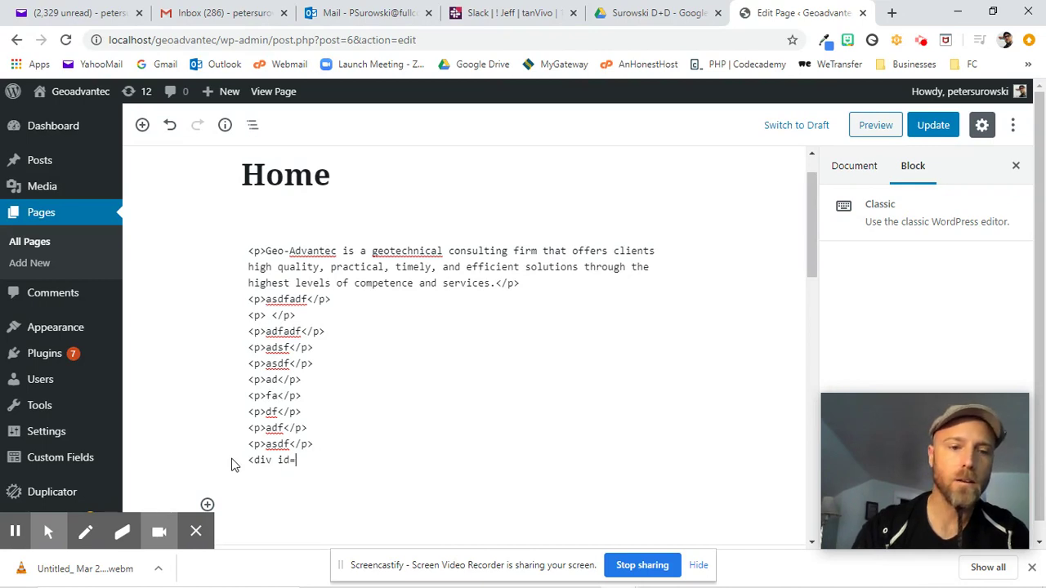
pyautogui.write('"')
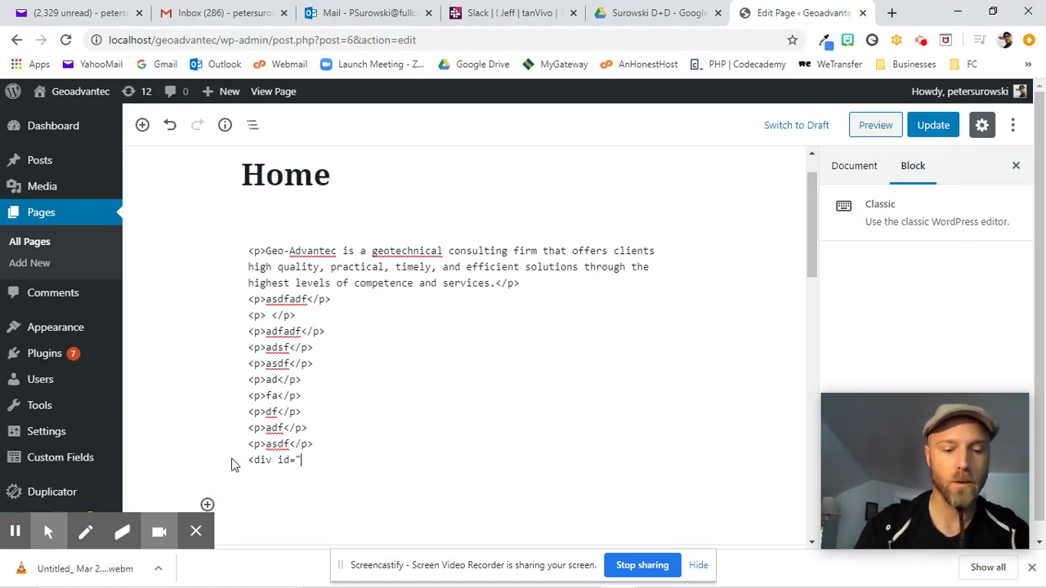
pyautogui.write('example')
pyautogui.write('">')
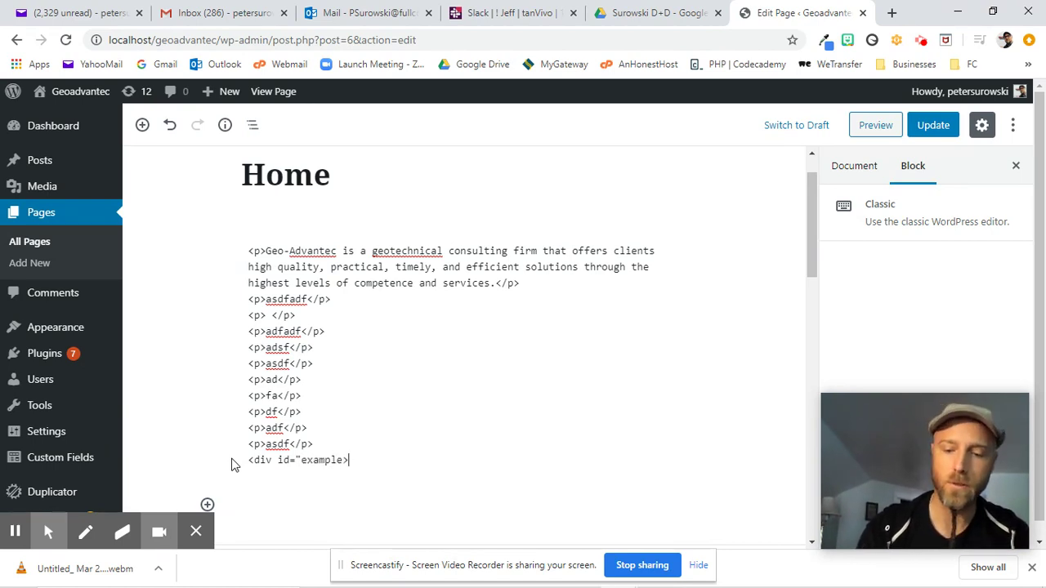
pyautogui.press('BackSpace')
pyautogui.write('"/')
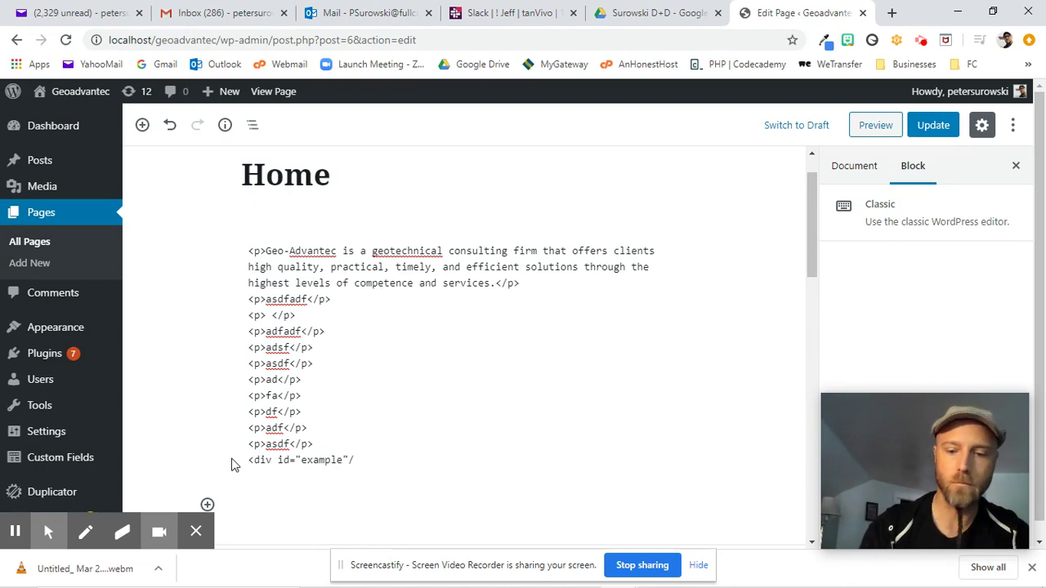
pyautogui.press('BackSpace')
pyautogui.write('>')
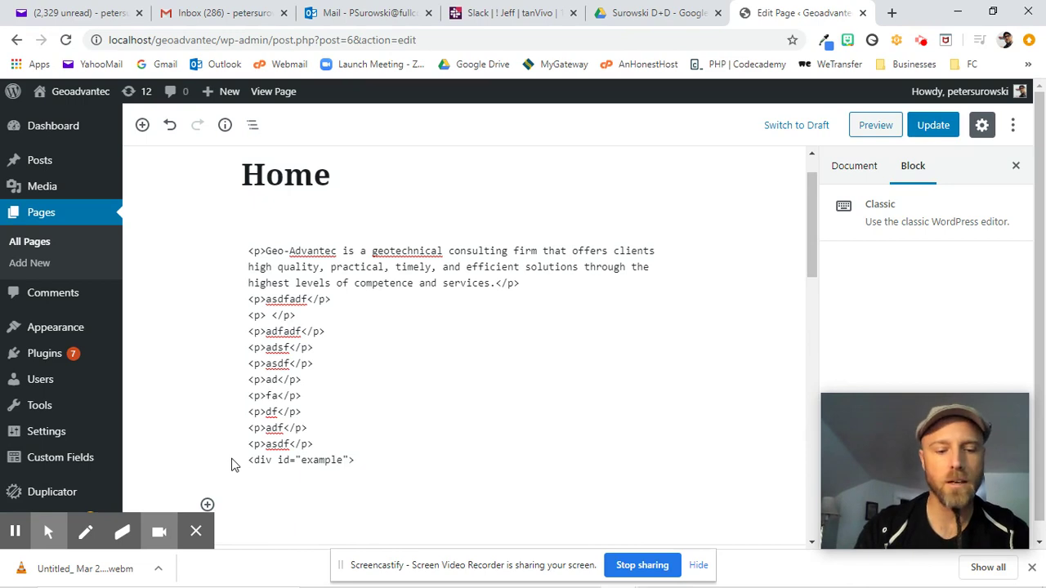
# Step: Fill the example div with "We should shoot down the screen to this point.", close it with </div> and update the page
pyautogui.write('We sho')
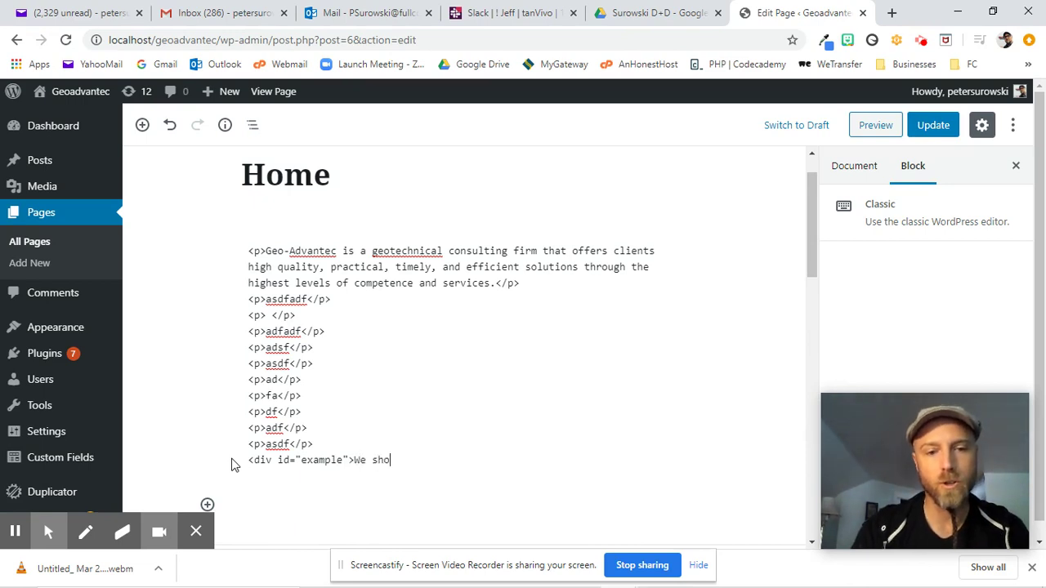
pyautogui.write('uld shoot do')
pyautogui.press('BackSpace')
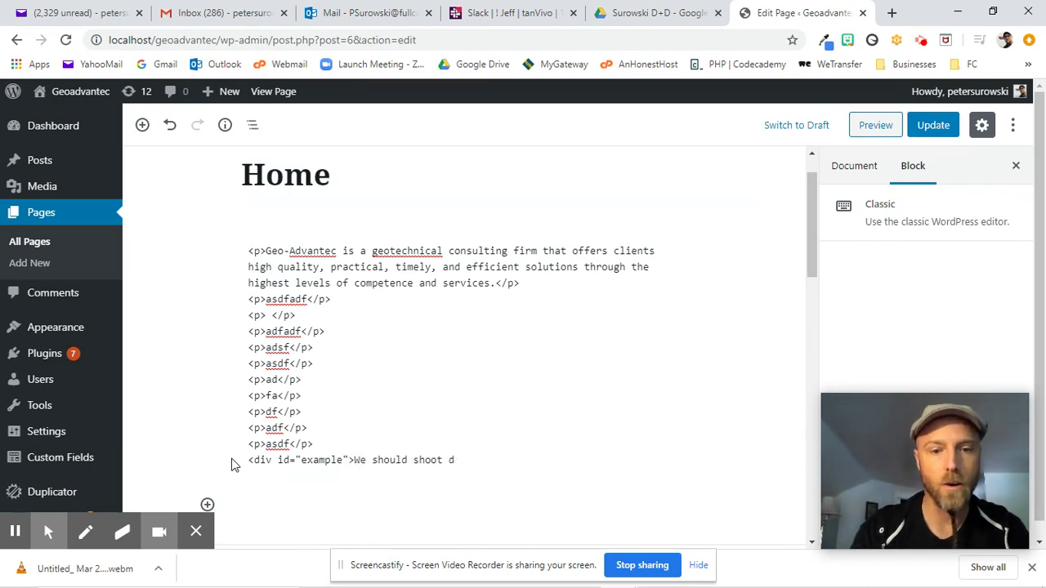
pyautogui.write('own the scree')
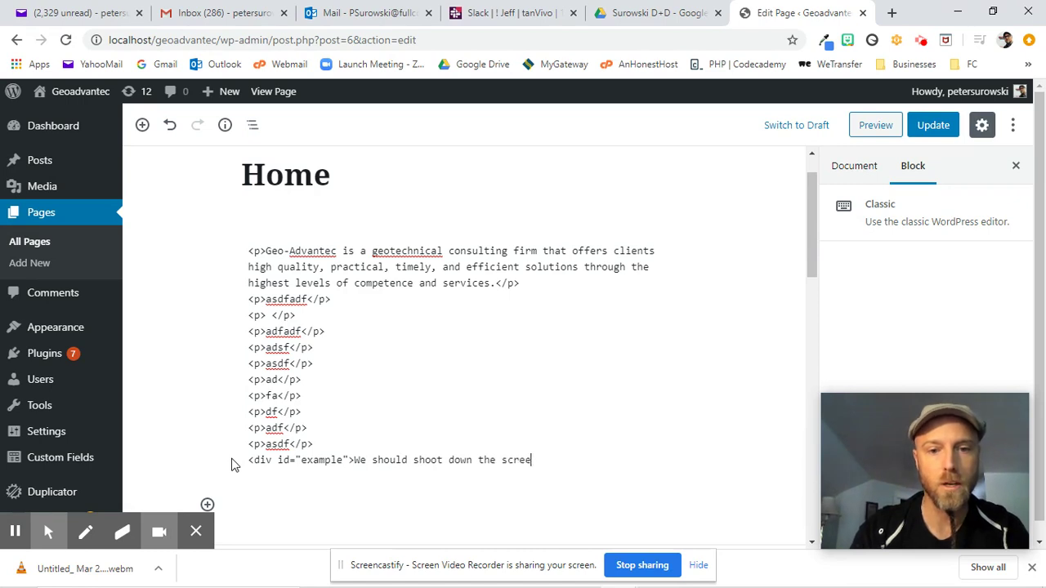
pyautogui.write('n to this point')
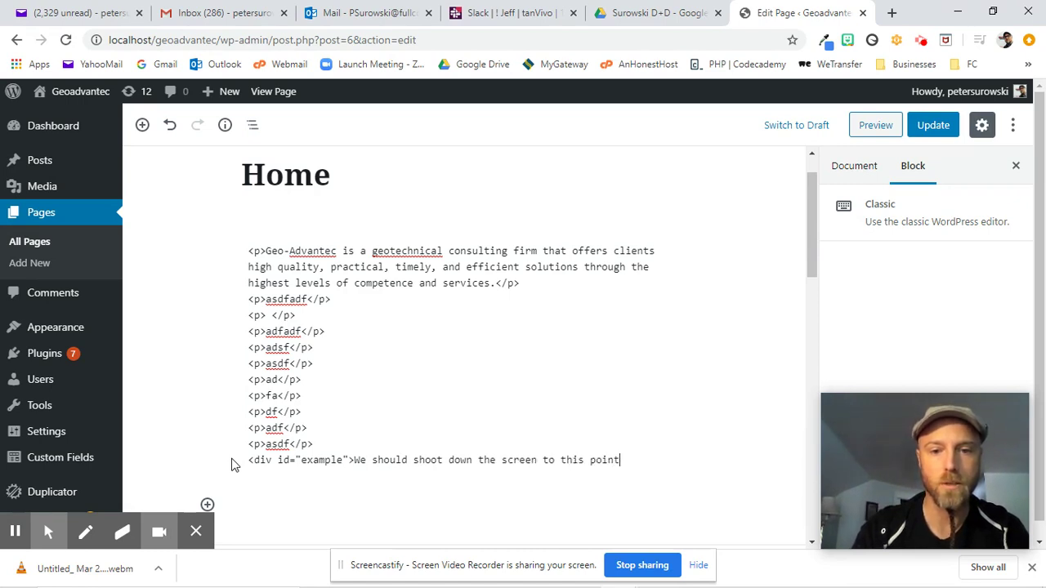
pyautogui.write('.</div>')
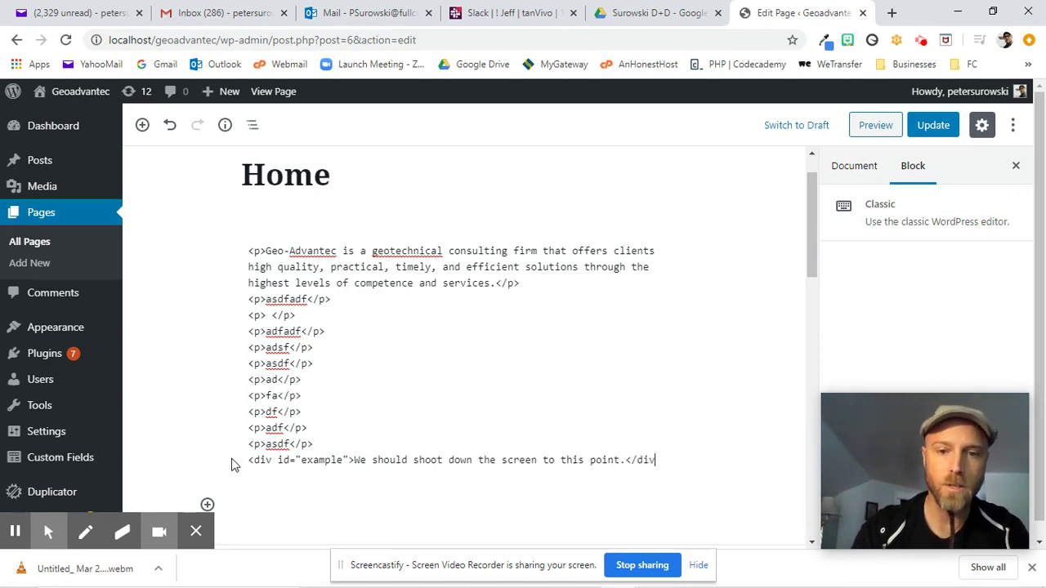
pyautogui.click(936, 129)
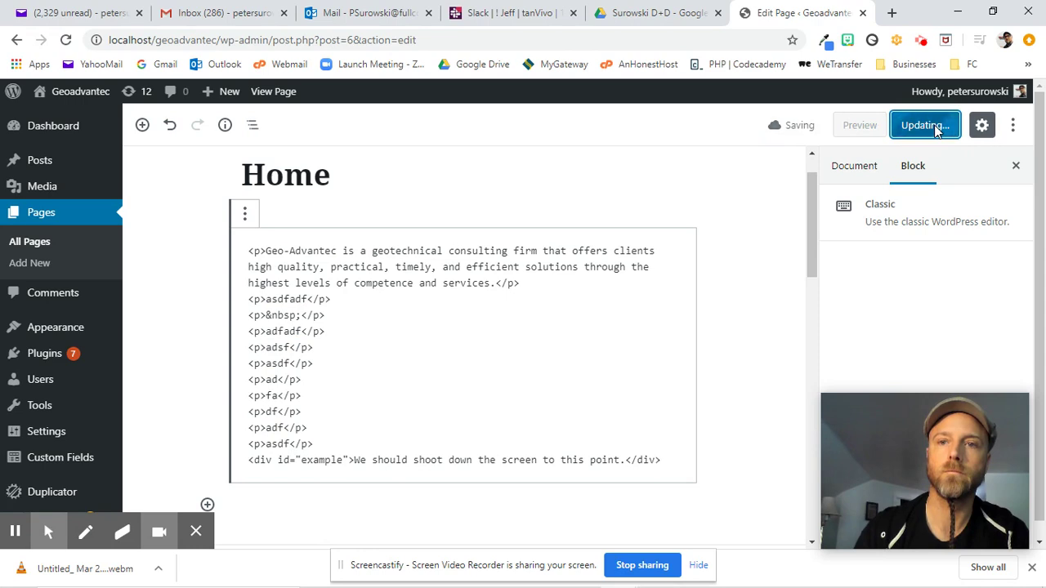
# Step: View the published Home page in a new browser tab
pyautogui.rightClick(276, 96)
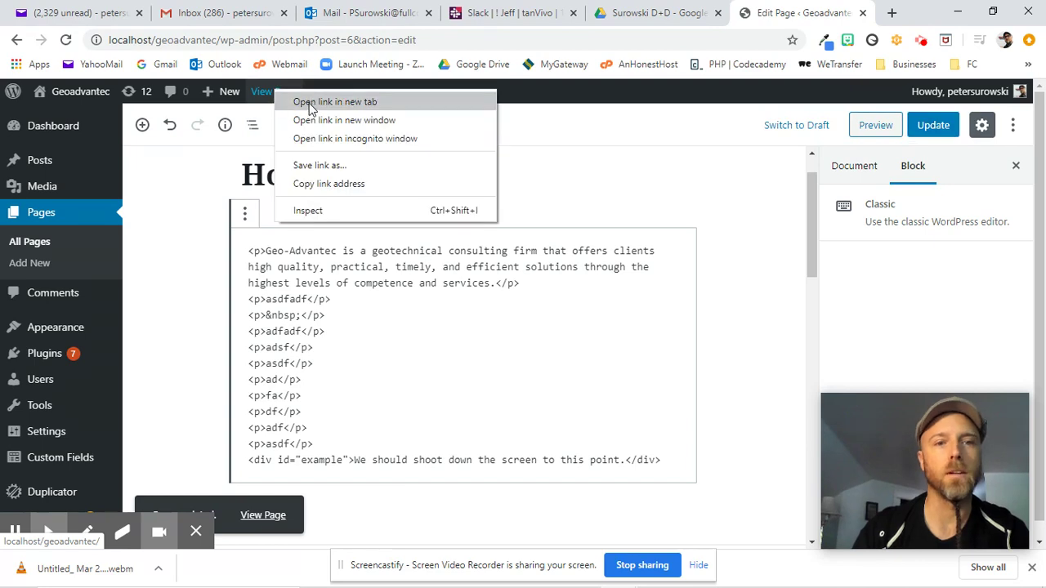
pyautogui.click(313, 106)
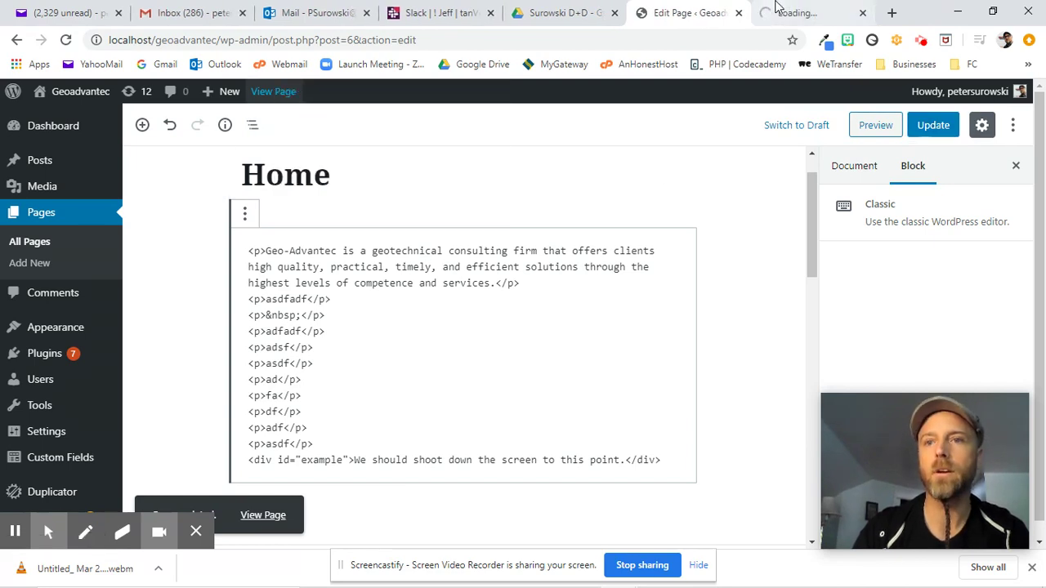
pyautogui.click(778, 10)
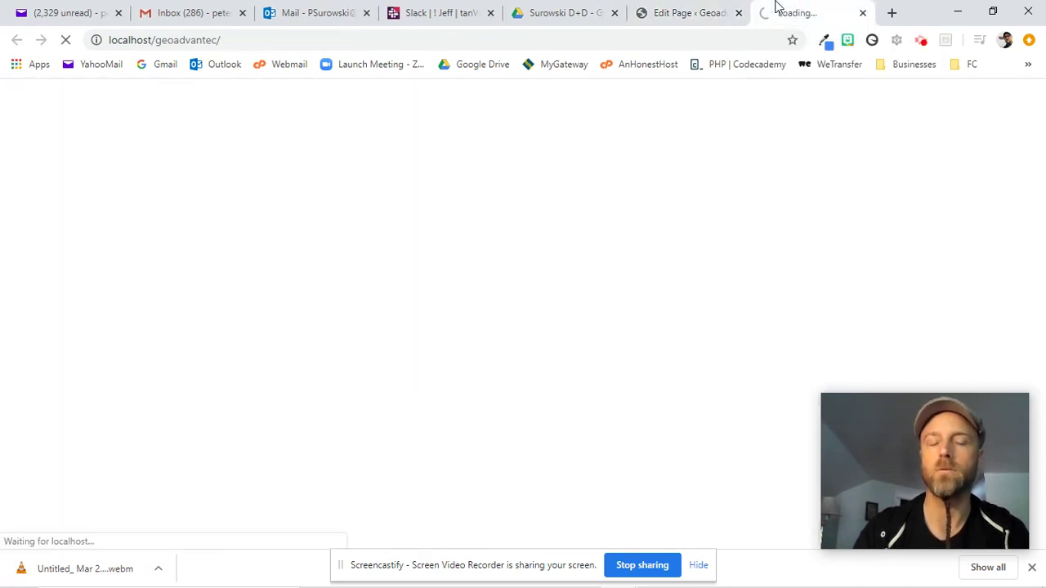
pyautogui.click(692, 8)
pyautogui.click(780, 10)
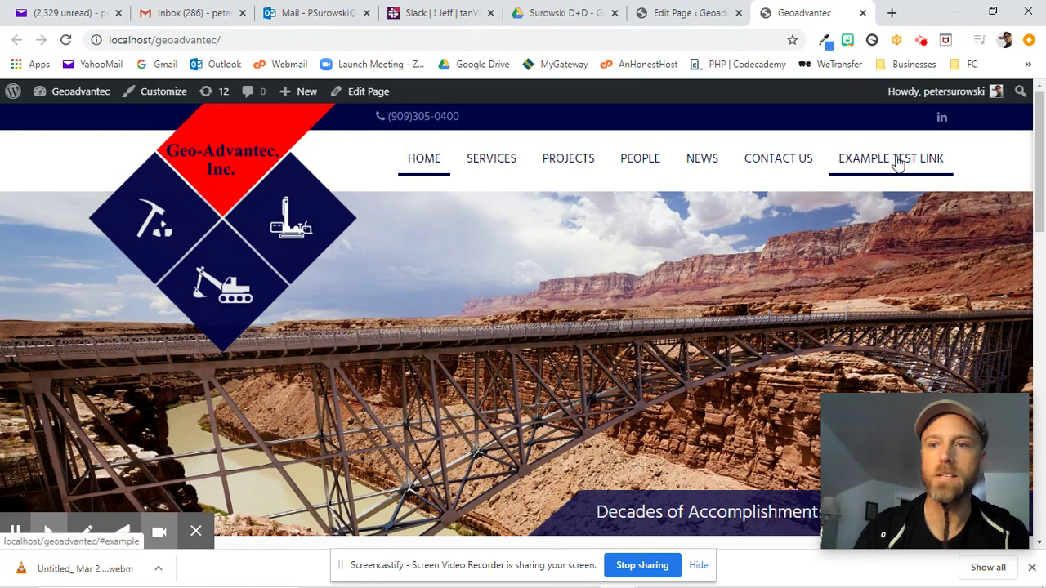
# Step: Test the Example Test Link in the site navigation, return to the top of the page and follow the link again
pyautogui.click(897, 163)
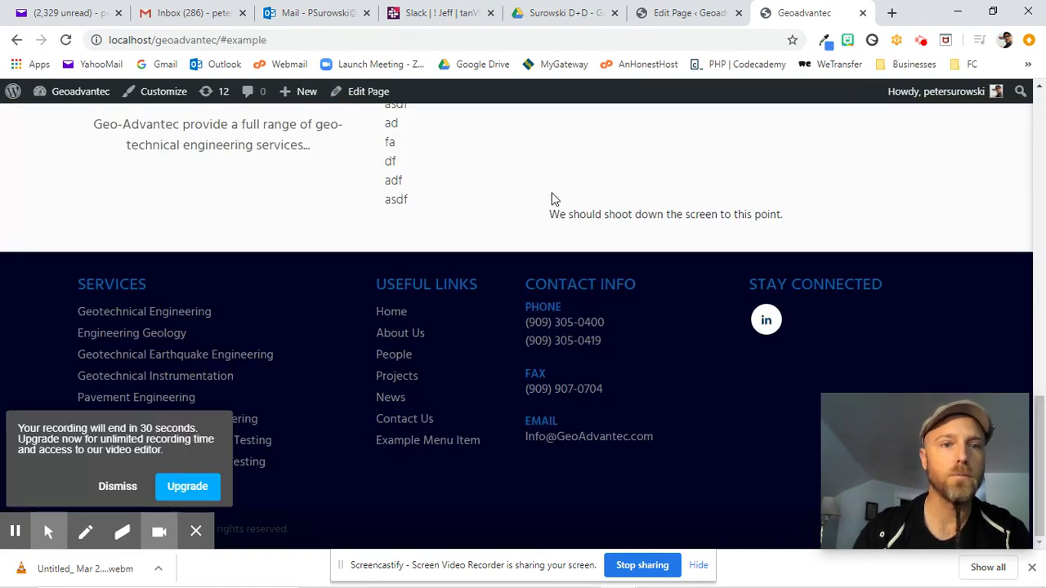
pyautogui.scroll(1, 555, 199)
pyautogui.scroll(-1, 276, 182)
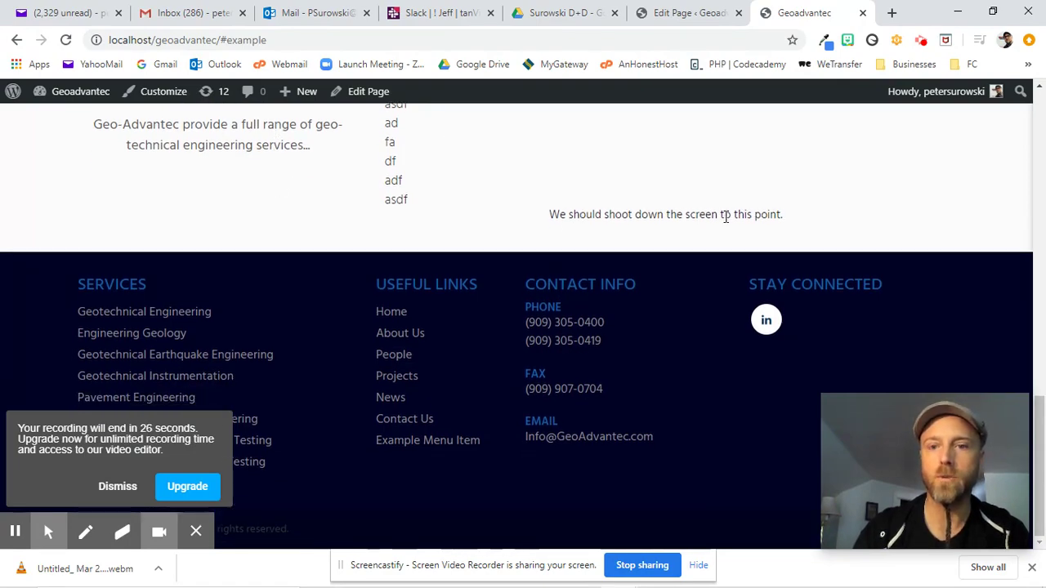
pyautogui.scroll(15, 725, 216)
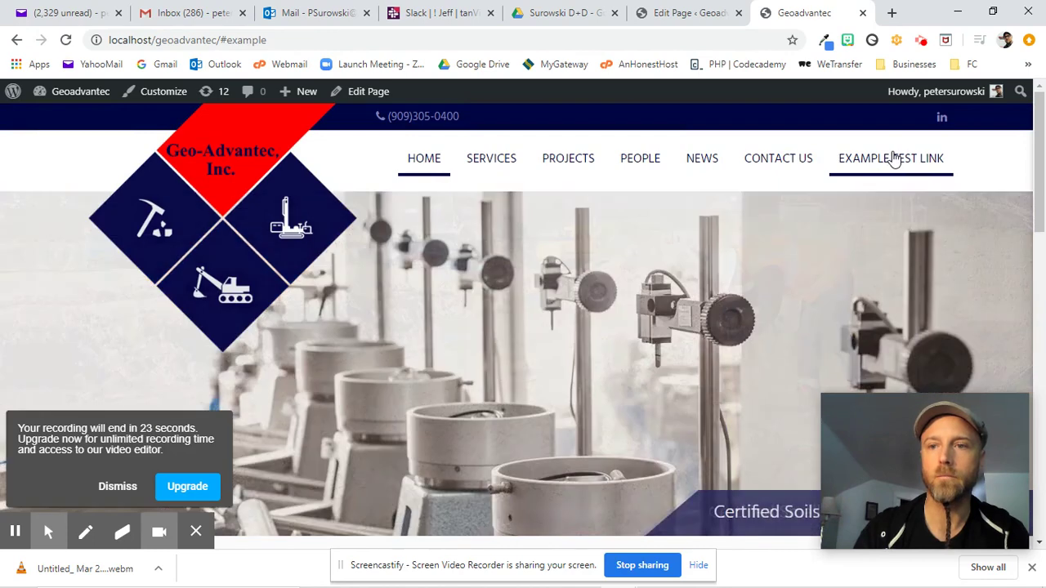
pyautogui.click(891, 159)
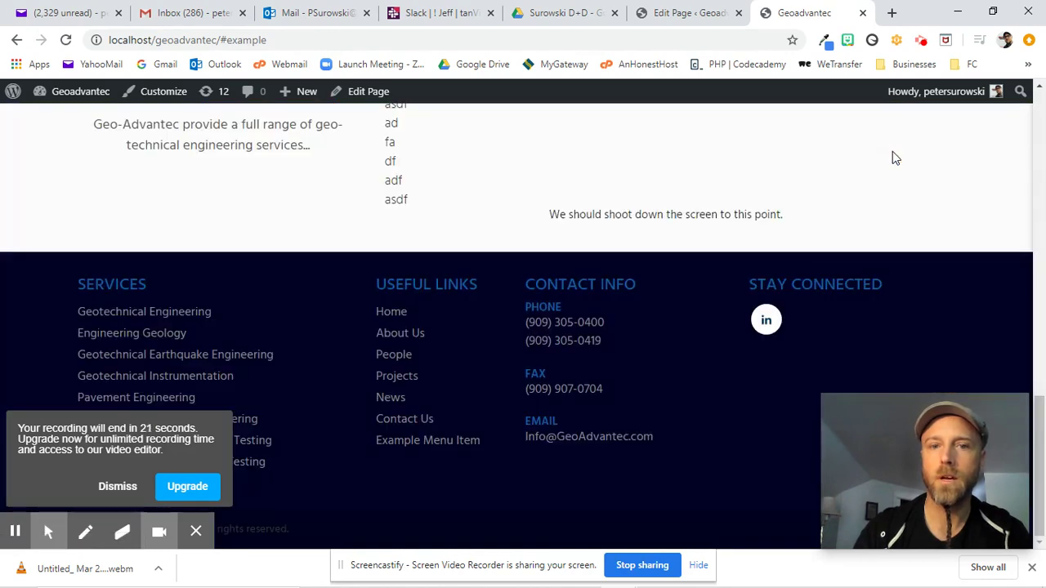